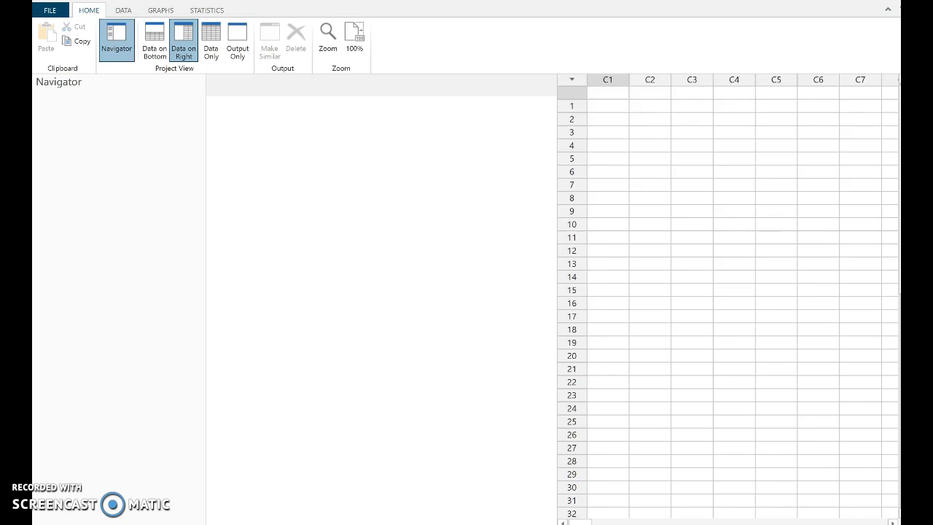
- Compute the inverse cumulative probability for the single value .99 on a Normal distribution with mean 0 and standard deviation 1
click(208, 11)
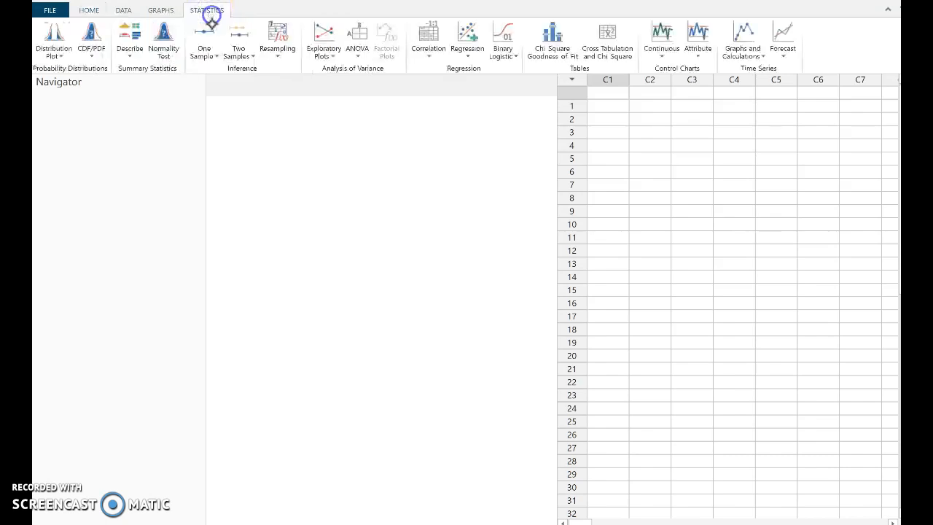
click(92, 44)
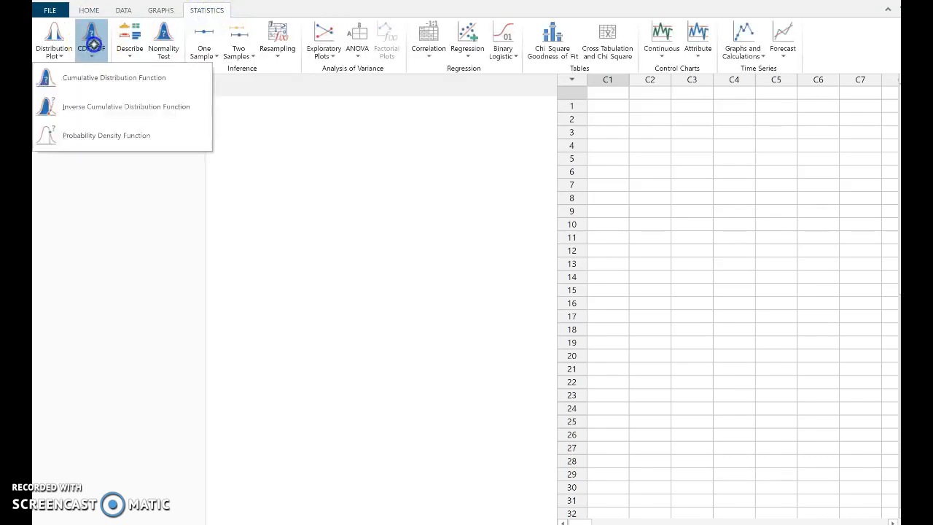
click(141, 107)
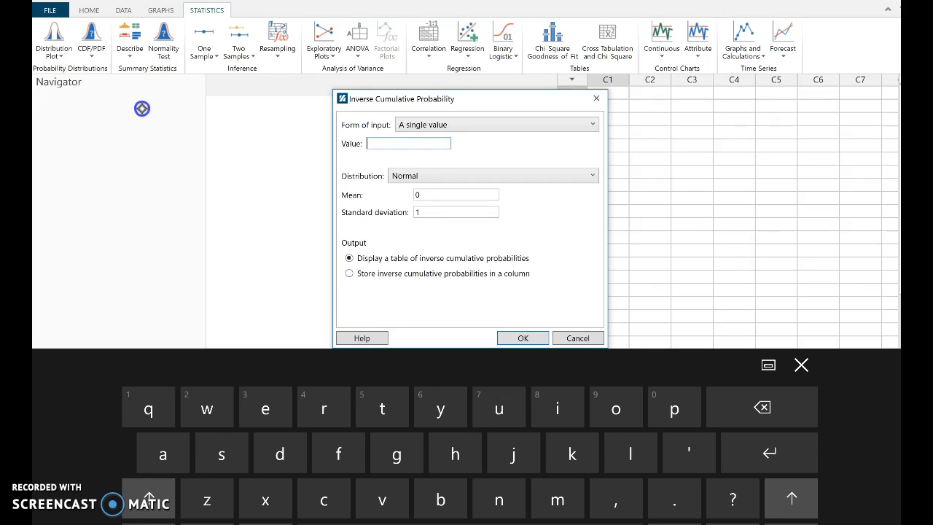
click(677, 500)
click(148, 524)
click(703, 500)
click(704, 499)
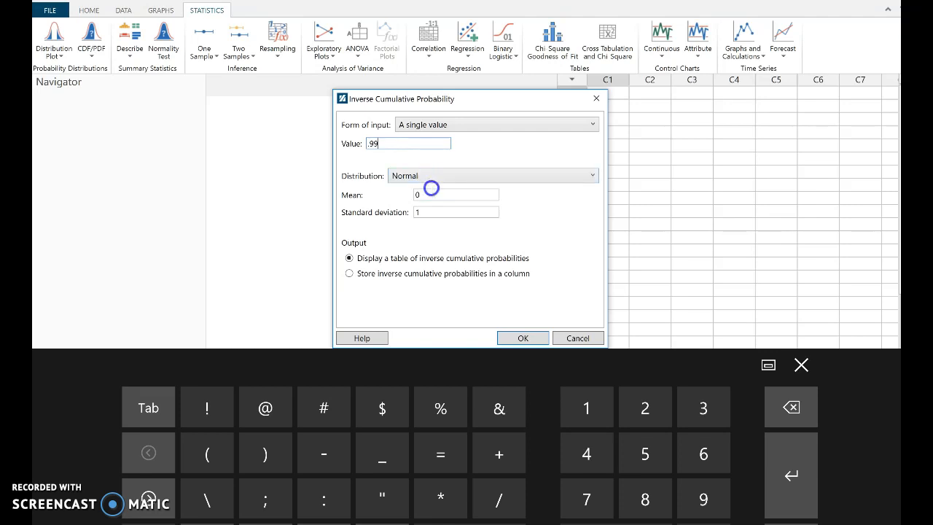
click(523, 337)
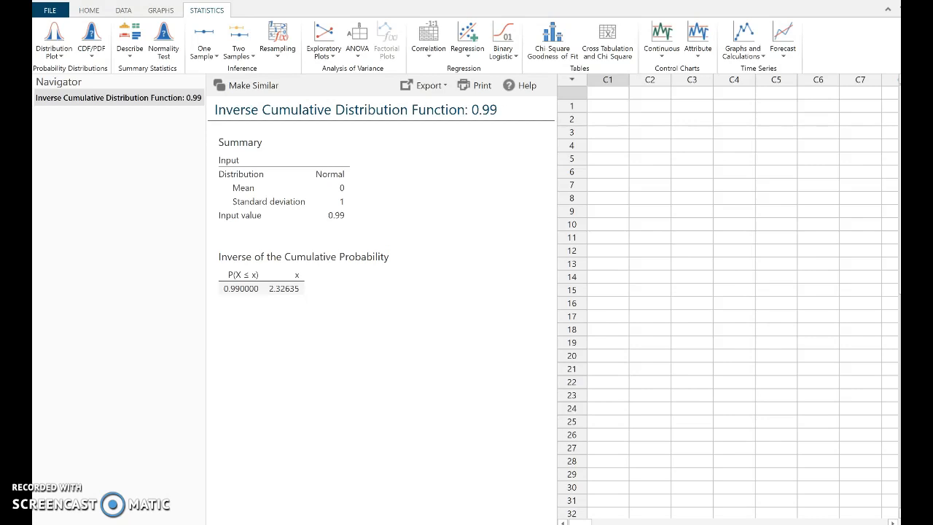
- Switch to the TI-SmartView TI-84 calculator and evaluate invNorm with area .99, μ 0 and σ 1
key(alt+Tab)
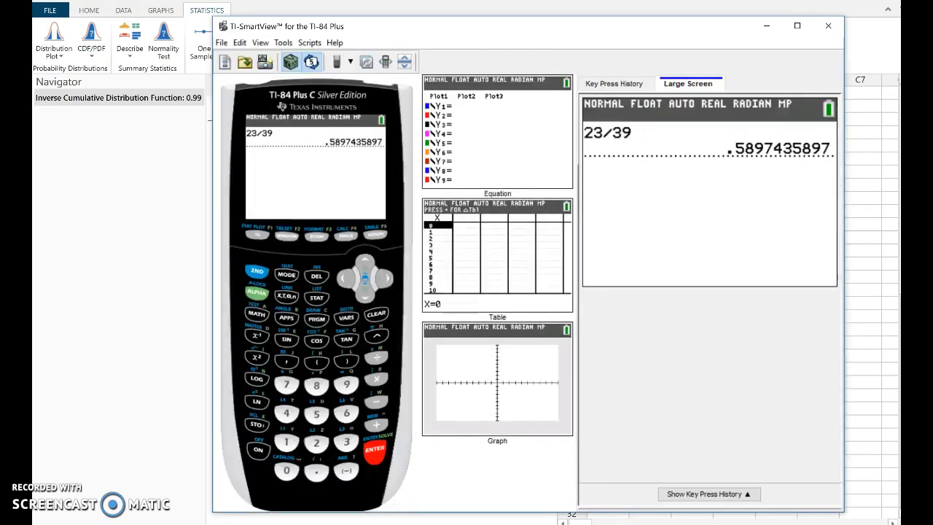
click(256, 270)
click(346, 317)
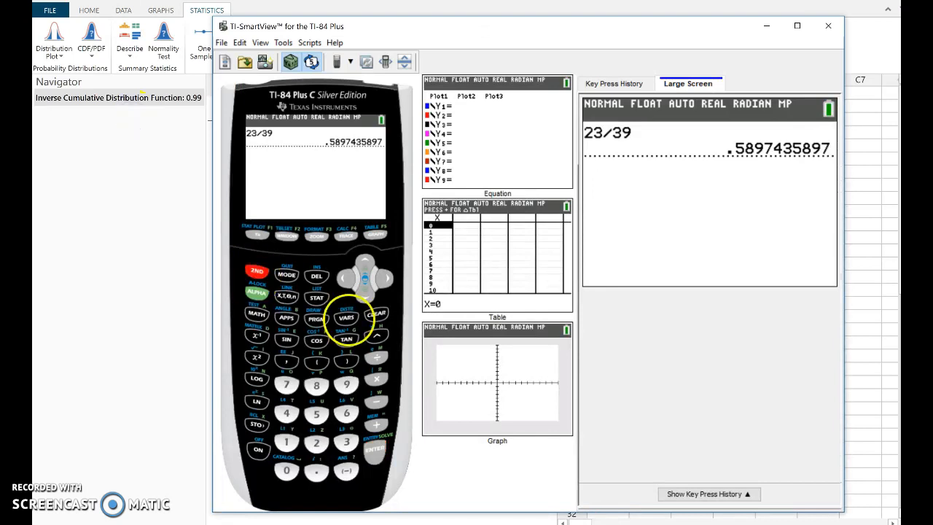
key(Down)
key(Down)
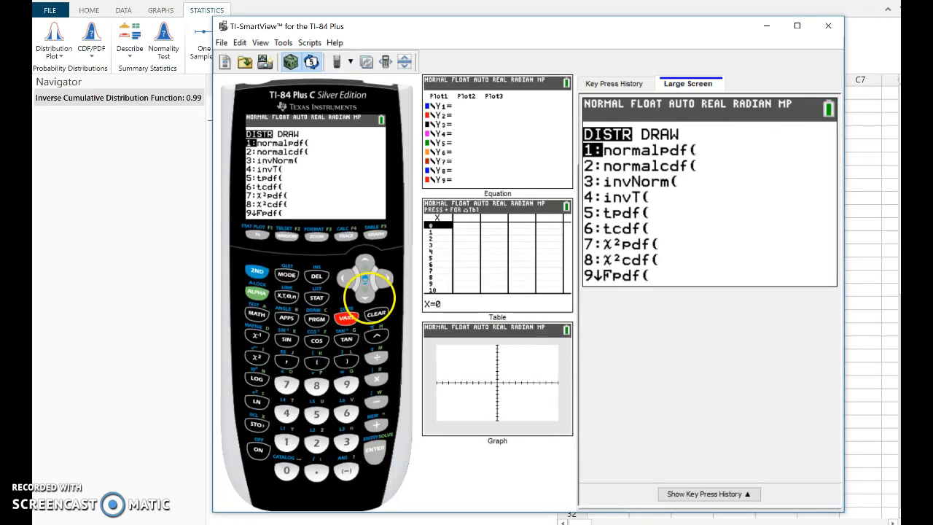
click(375, 448)
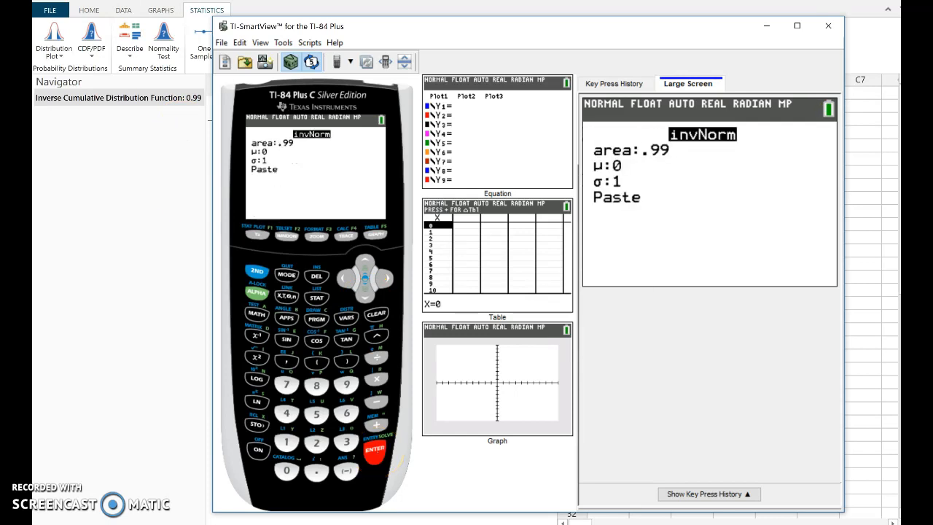
key(Down)
key(Down)
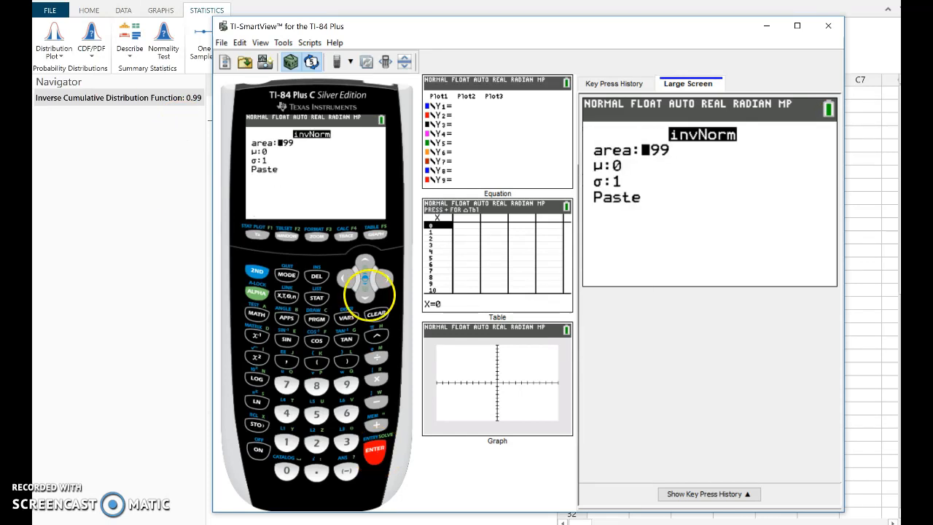
key(Down)
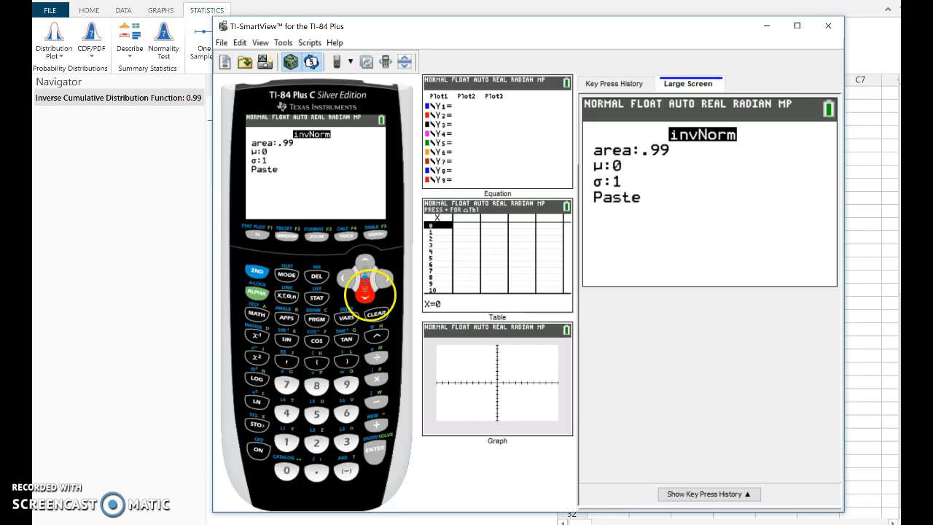
click(374, 447)
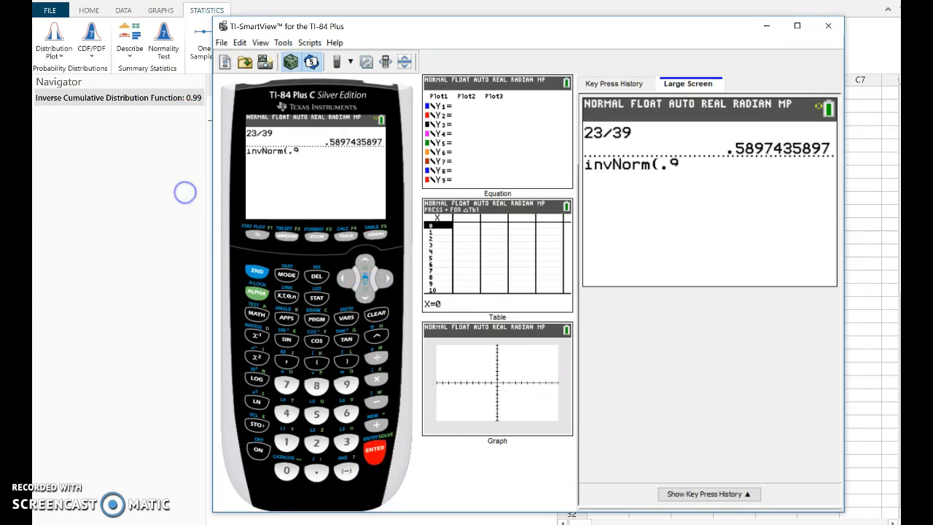
click(376, 447)
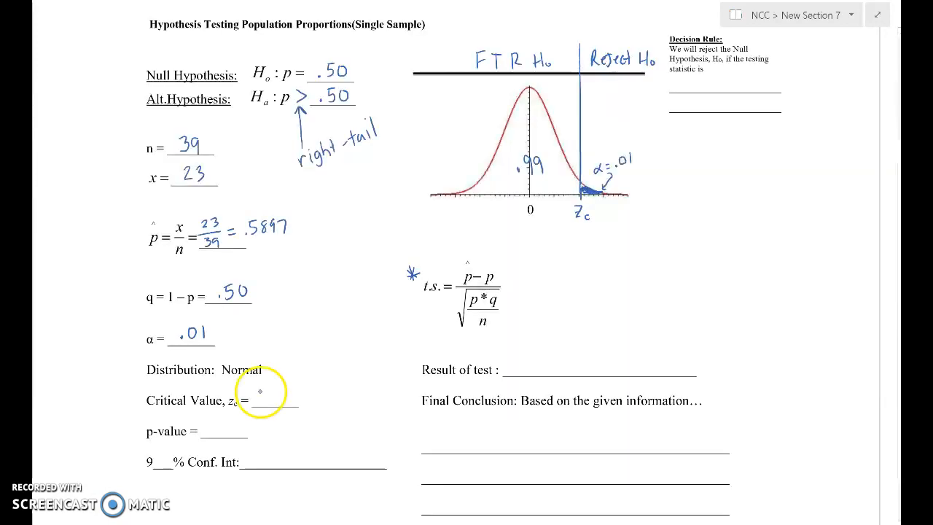
- On the OneNote hypothesis-testing worksheet, handwrite 2.33 as the critical value and again beneath z_c on the normal curve
mouse_move(260, 393)
mouse_down()
mouse_move(268, 407)
mouse_move(283, 406)
mouse_up()
click(272, 400)
drag(288, 391, 295, 405)
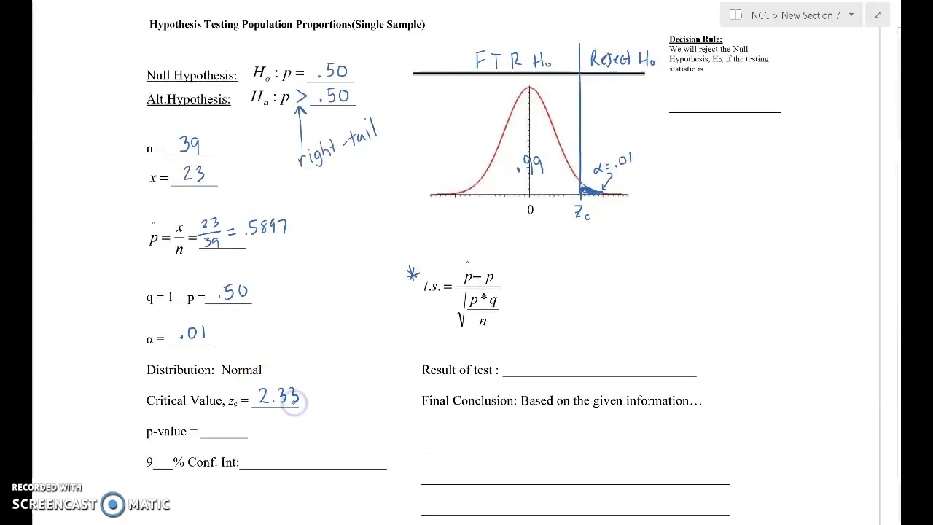
mouse_move(569, 223)
mouse_down()
mouse_move(577, 234)
mouse_move(597, 229)
mouse_move(591, 234)
mouse_up()
click(578, 232)
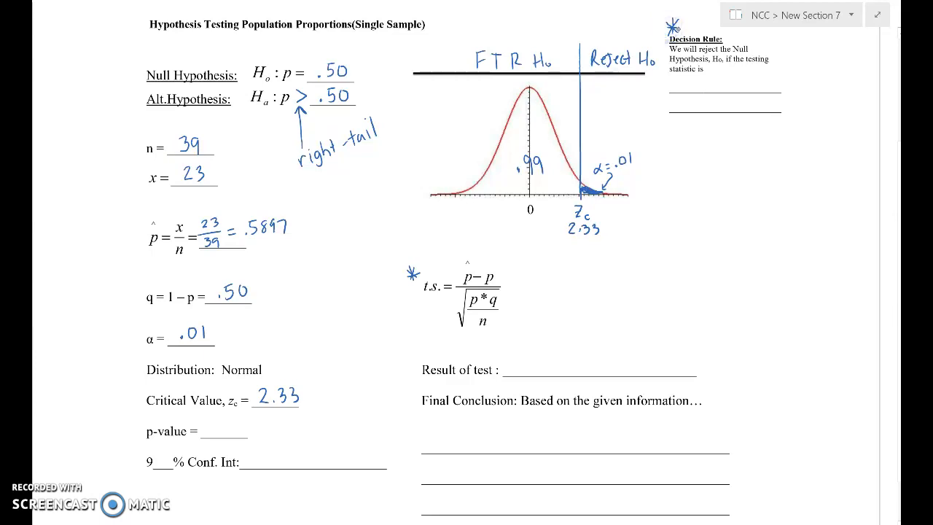
- Complete the decision rule with "greater than 2.33", then mark the test statistic, p-value and 99% confidence interval as items still to find
mouse_move(685, 82)
mouse_down()
mouse_move(679, 95)
mouse_move(733, 83)
mouse_move(707, 73)
mouse_move(788, 88)
mouse_up()
drag(690, 103, 731, 111)
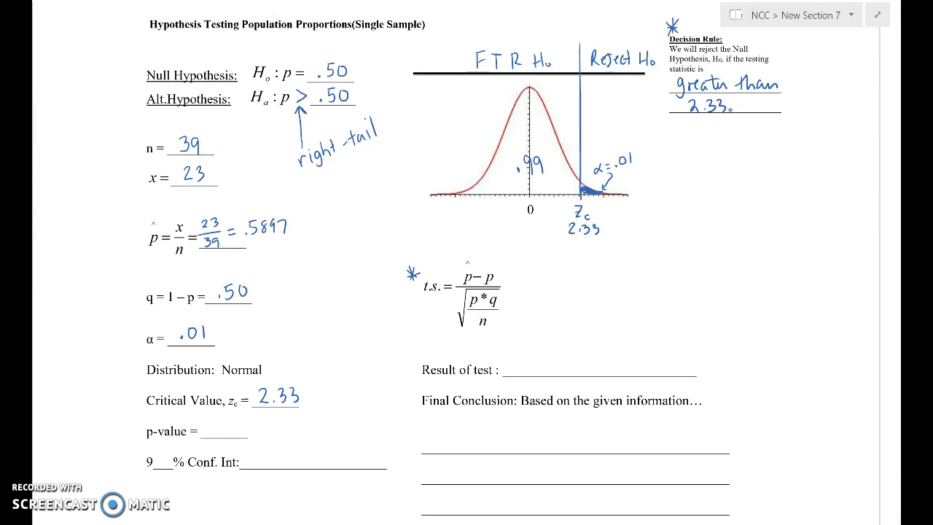
mouse_move(422, 264)
mouse_down()
mouse_move(404, 274)
mouse_move(422, 267)
mouse_up()
mouse_move(129, 428)
mouse_down()
mouse_move(134, 471)
mouse_move(134, 457)
mouse_move(122, 463)
mouse_move(165, 456)
mouse_move(162, 468)
mouse_up()
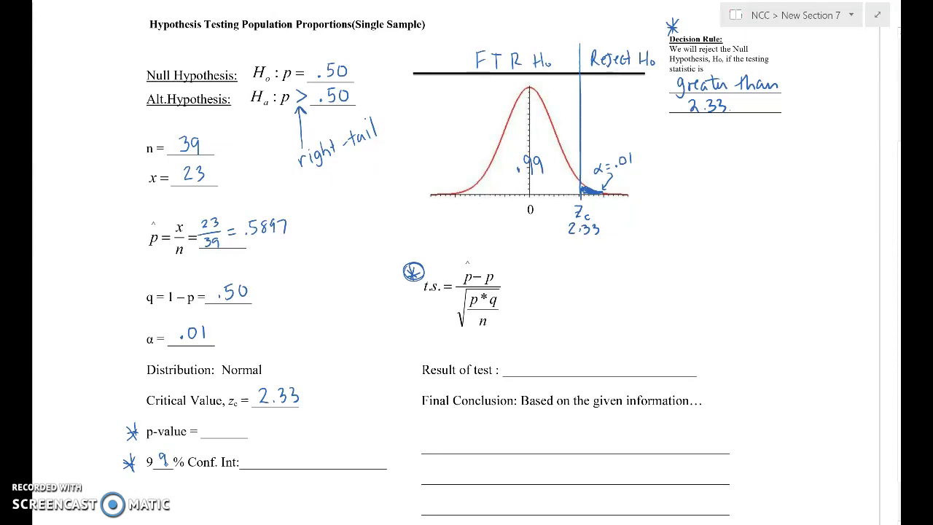
- Handwrite the substituted test statistic beside its formula: (.5897 − .50) over the square root of (.5)(.5)/39, followed by an approximately-equal sign
drag(510, 289, 520, 289)
drag(510, 294, 544, 285)
click(540, 280)
mouse_move(548, 266)
mouse_down()
mouse_move(569, 281)
mouse_move(622, 267)
mouse_up()
click(604, 275)
drag(631, 263, 633, 275)
drag(530, 290, 644, 285)
mouse_move(545, 312)
mouse_down()
mouse_move(555, 294)
mouse_move(618, 294)
mouse_move(559, 315)
mouse_move(606, 310)
mouse_move(613, 298)
mouse_move(618, 314)
mouse_move(581, 334)
mouse_move(594, 335)
mouse_up()
click(567, 312)
click(602, 305)
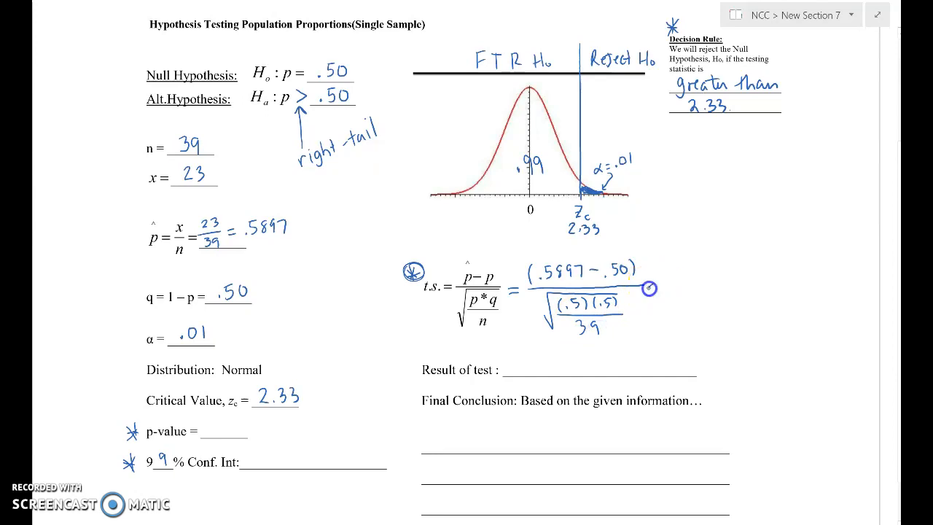
drag(648, 286, 661, 290)
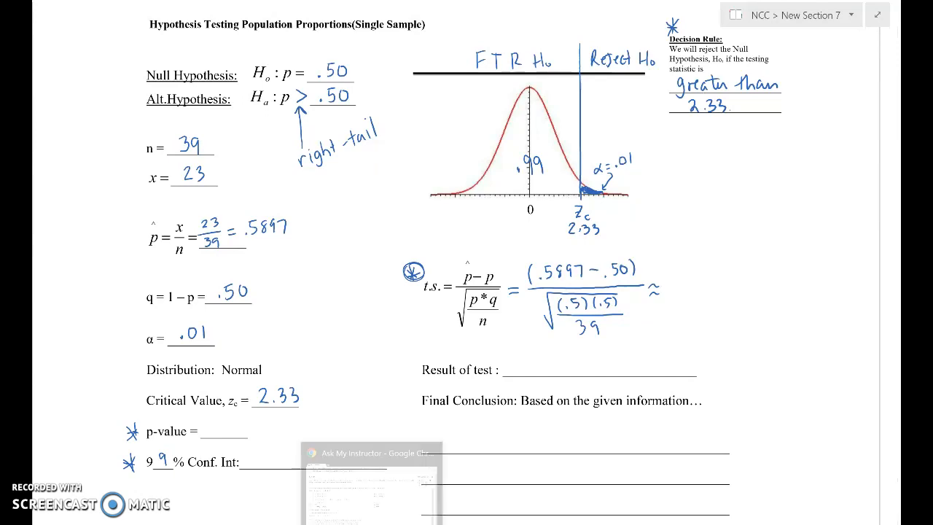
- Switch to Chrome and review the skin cream exercise's data and questions, then return to the worksheet
click(368, 522)
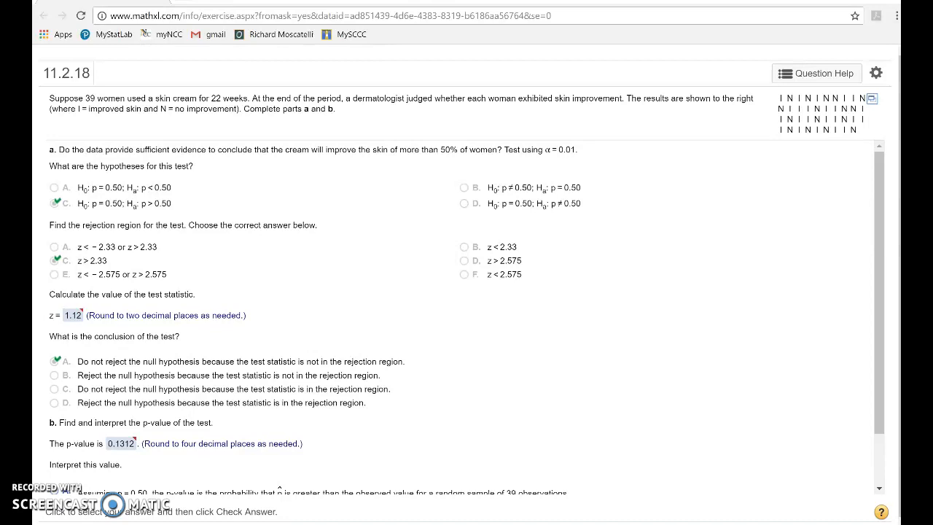
key(alt+Tab)
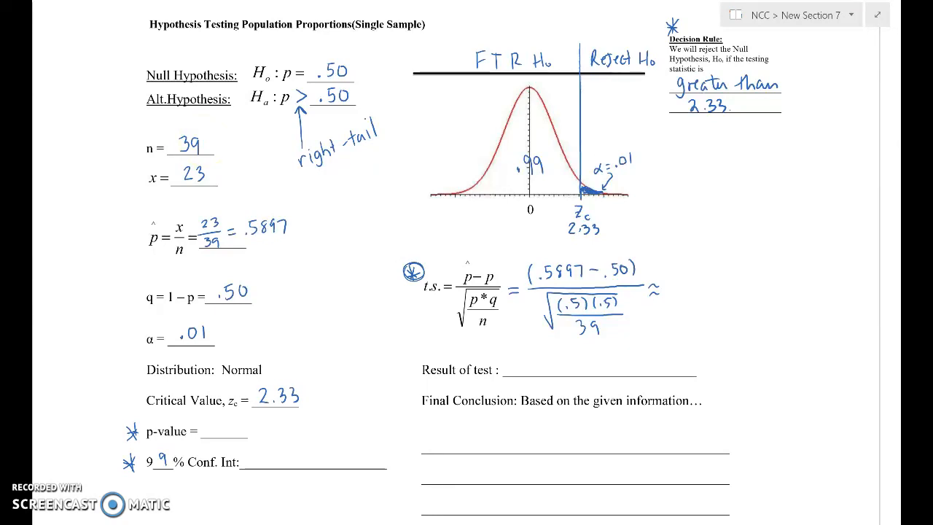
- Switch to Minitab Express and name column C1 "skin"
key(alt+Tab)
key(alt+Tab)
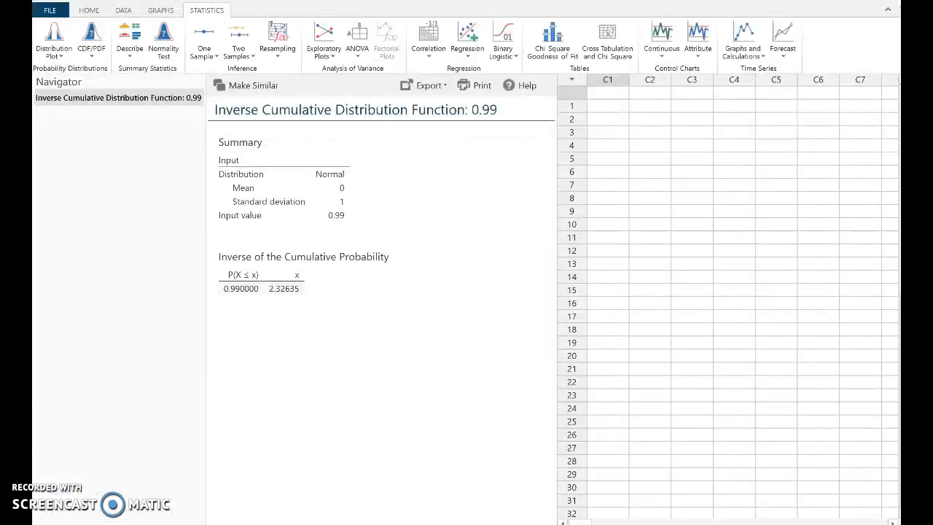
click(616, 93)
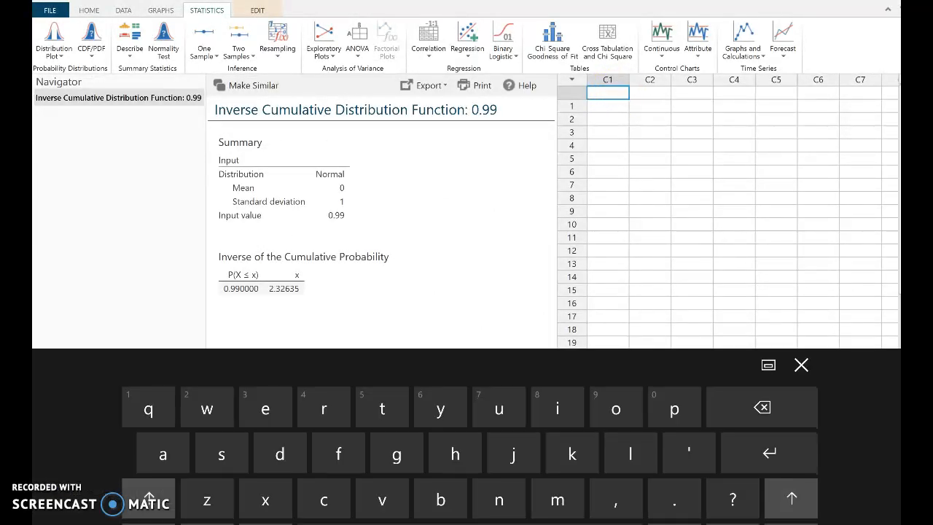
click(221, 454)
click(572, 455)
click(558, 409)
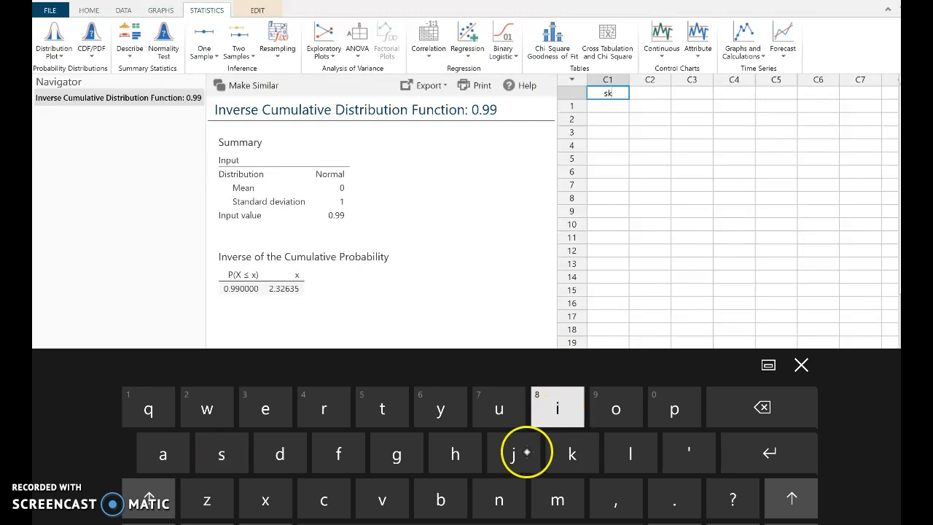
click(499, 500)
click(801, 364)
- Try to paste the copied skin results into the skin column starting at row 1
click(616, 107)
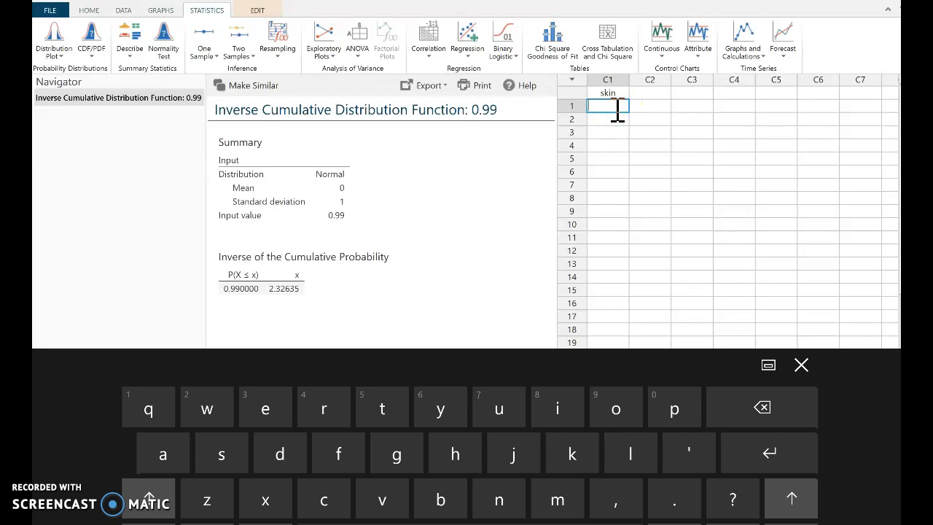
click(89, 10)
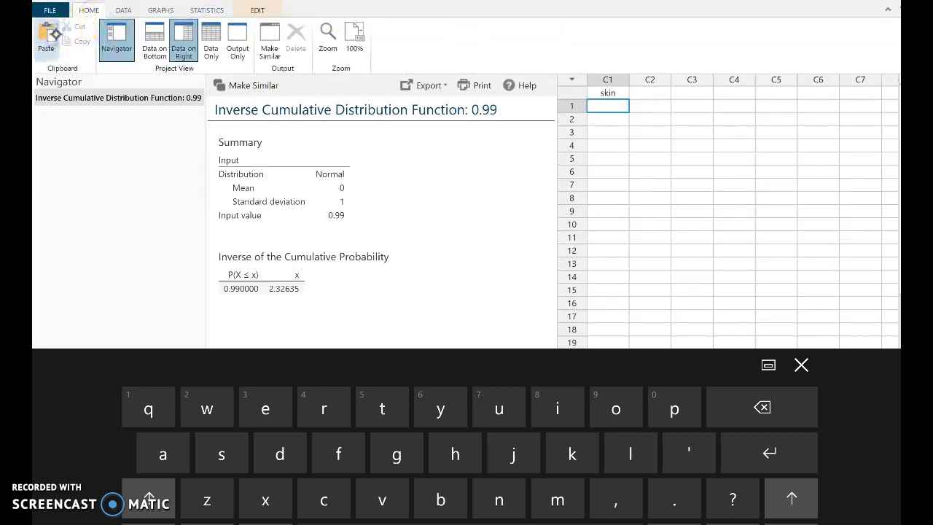
click(802, 365)
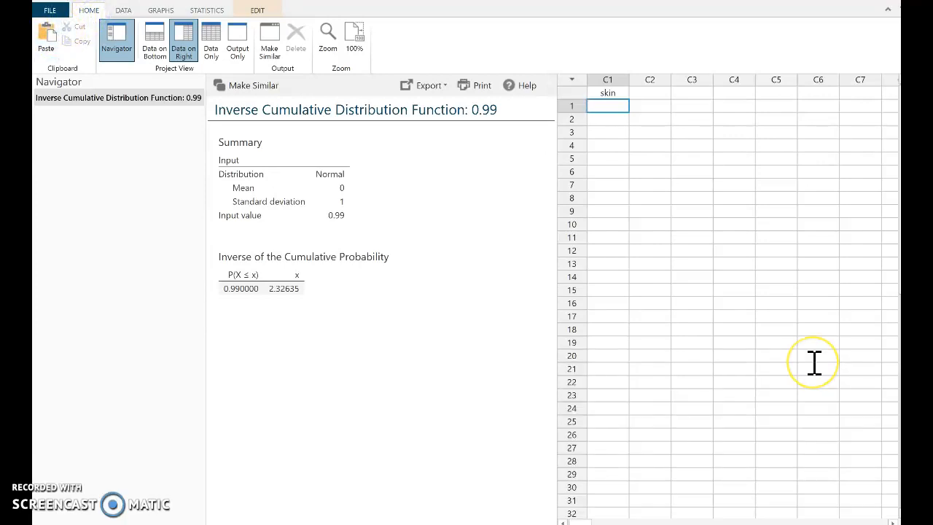
click(50, 38)
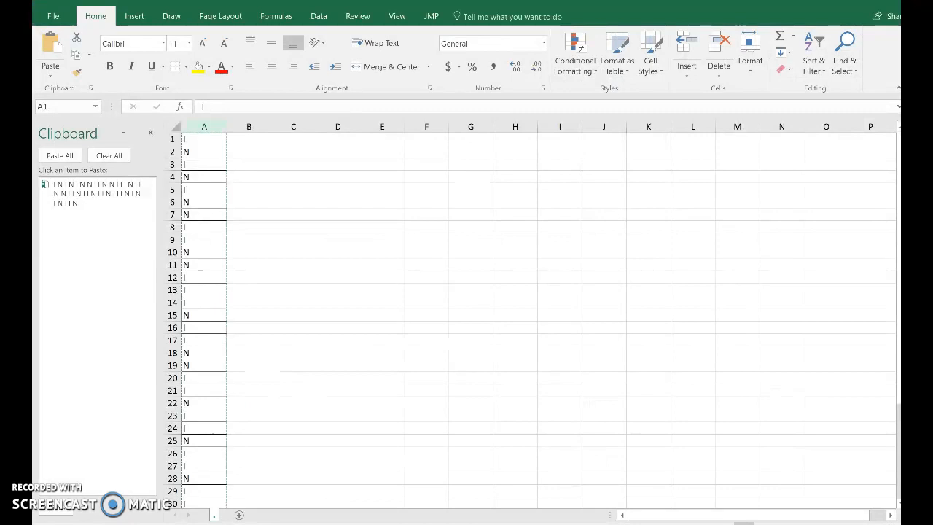
- Copy the I/N results in column A of the Excel sheet and paste them into Minitab's skin column from row 1
click(75, 54)
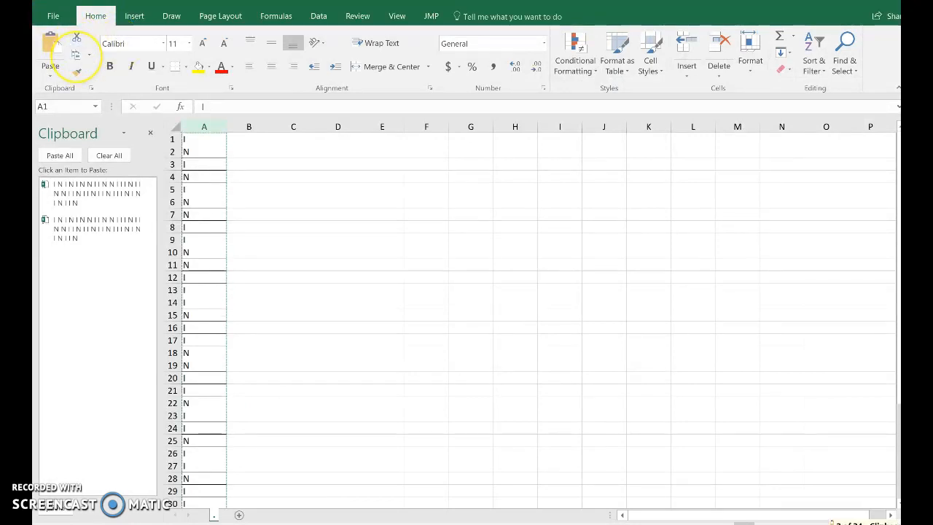
click(490, 523)
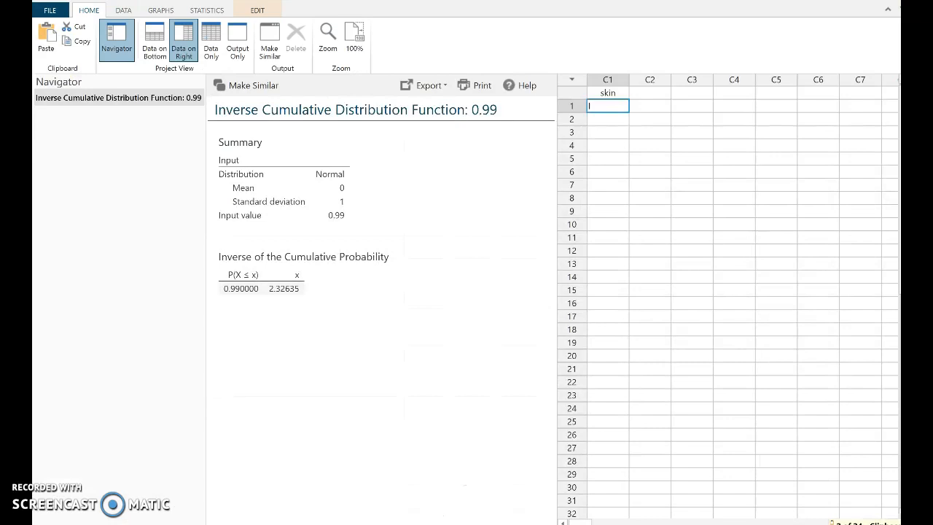
click(604, 108)
click(55, 33)
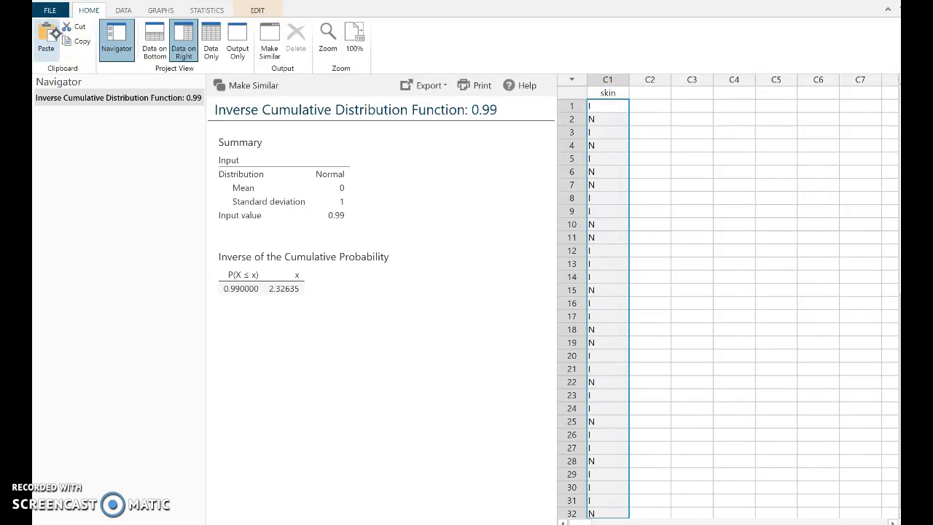
drag(734, 302, 743, 213)
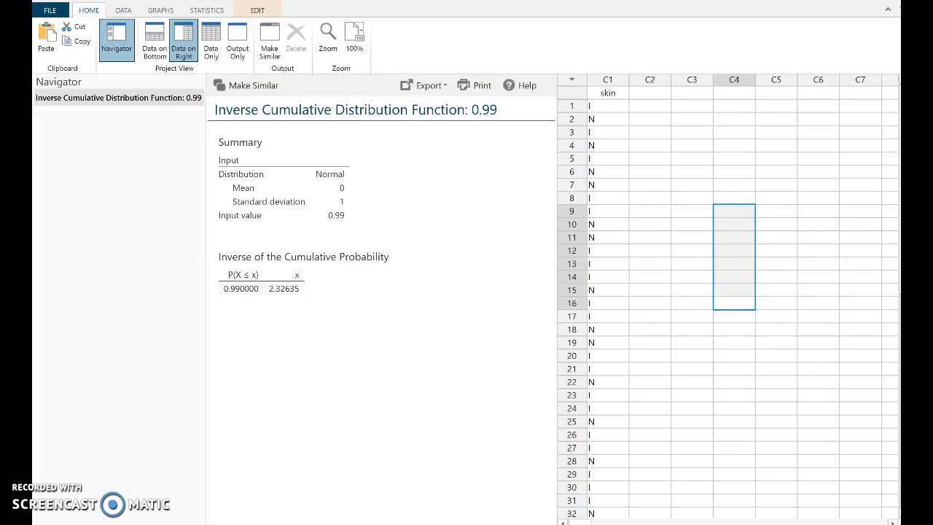
click(632, 387)
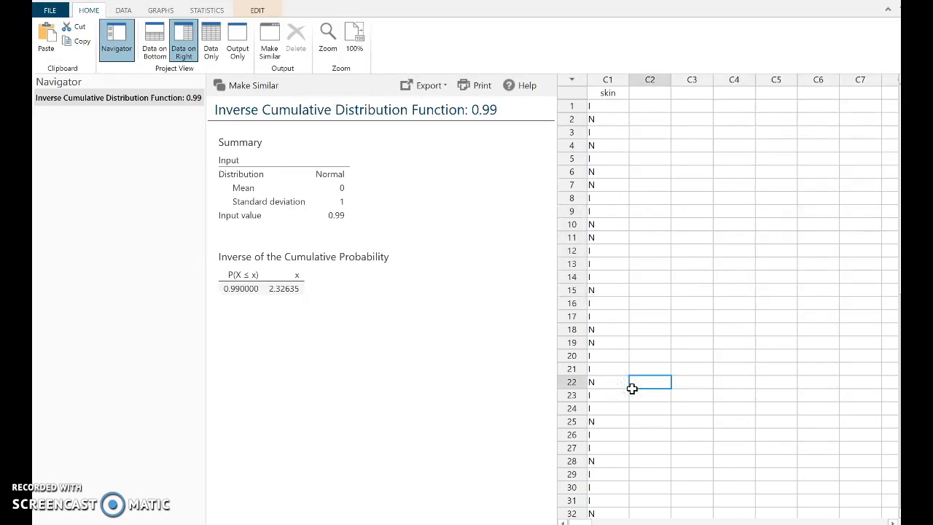
- Start a 1-Sample Proportion test and move its dialog clear of the skin data column
click(207, 10)
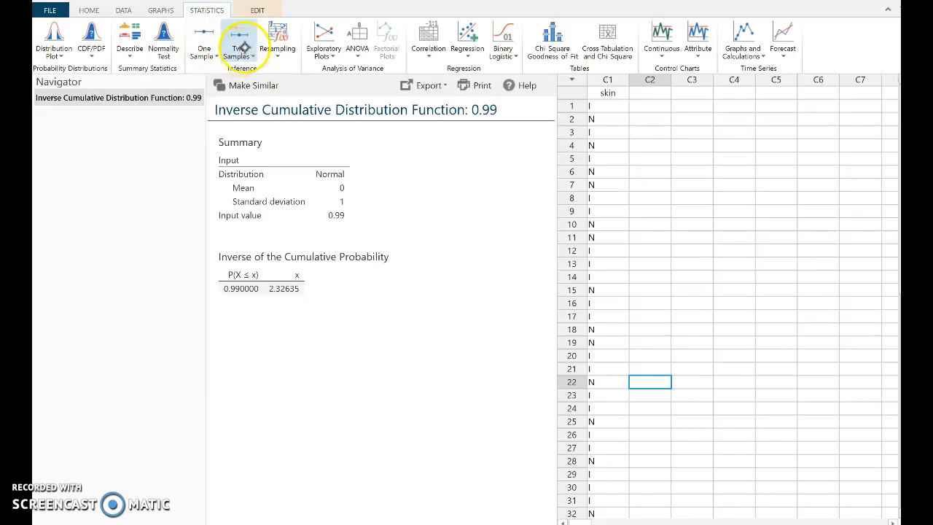
click(207, 57)
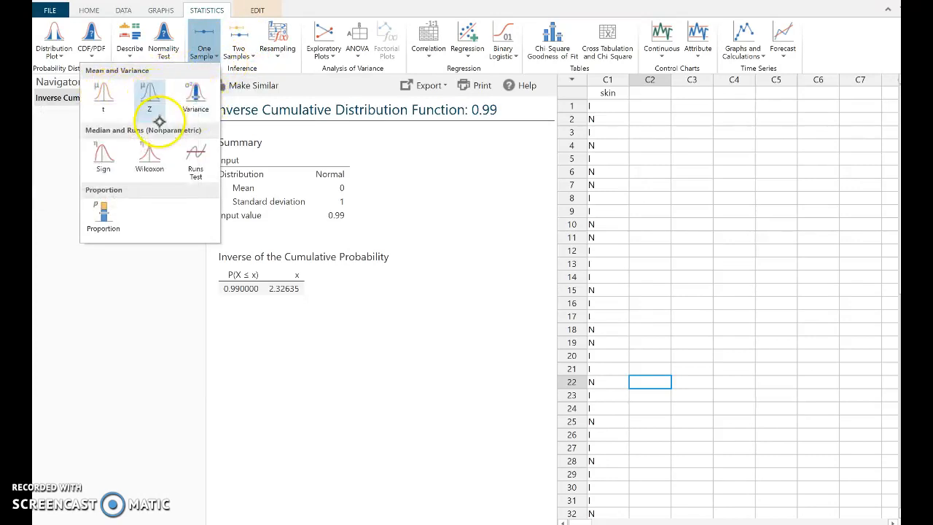
click(105, 207)
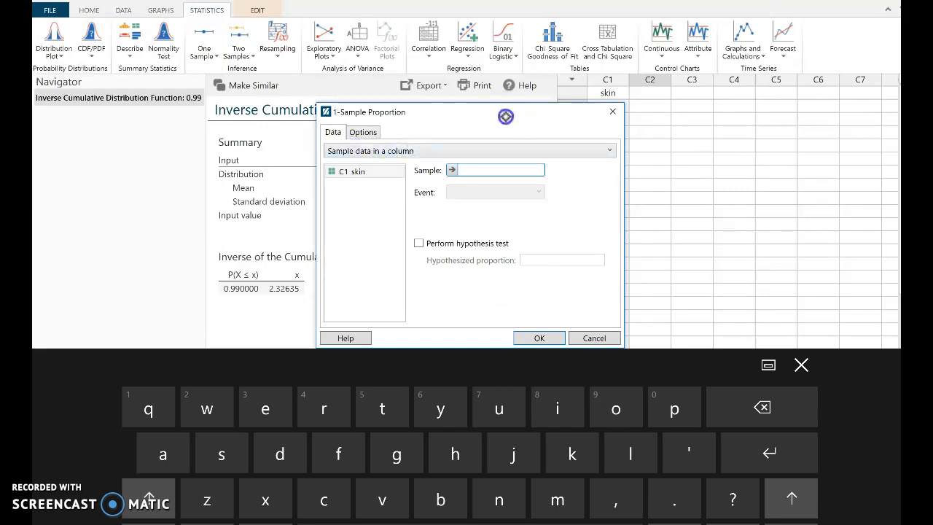
drag(423, 111, 322, 97)
click(606, 109)
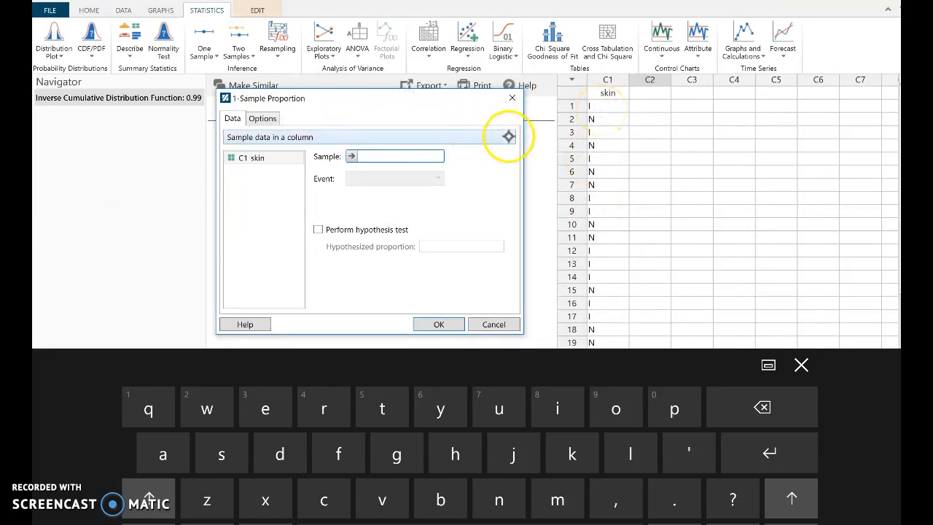
- View the entry fields for summarized data and return the test to sample data in a column
click(505, 134)
click(295, 166)
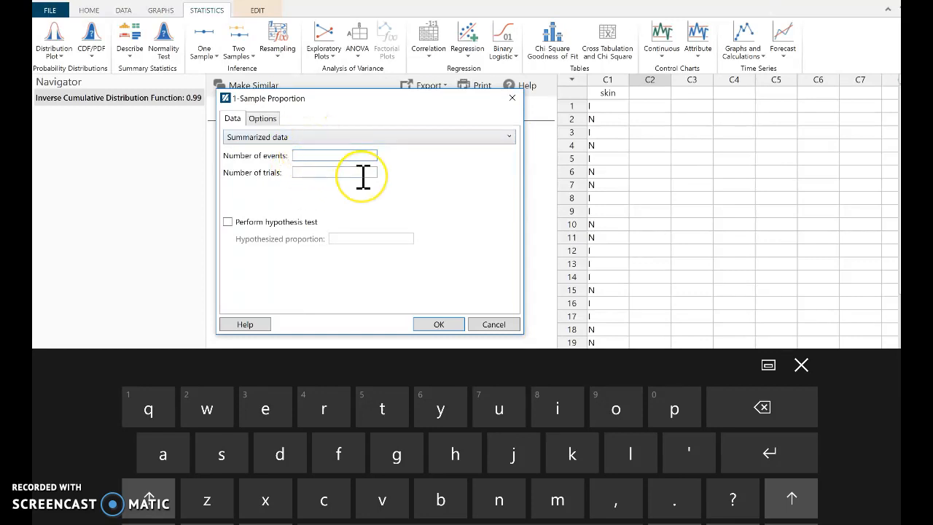
click(302, 137)
click(304, 148)
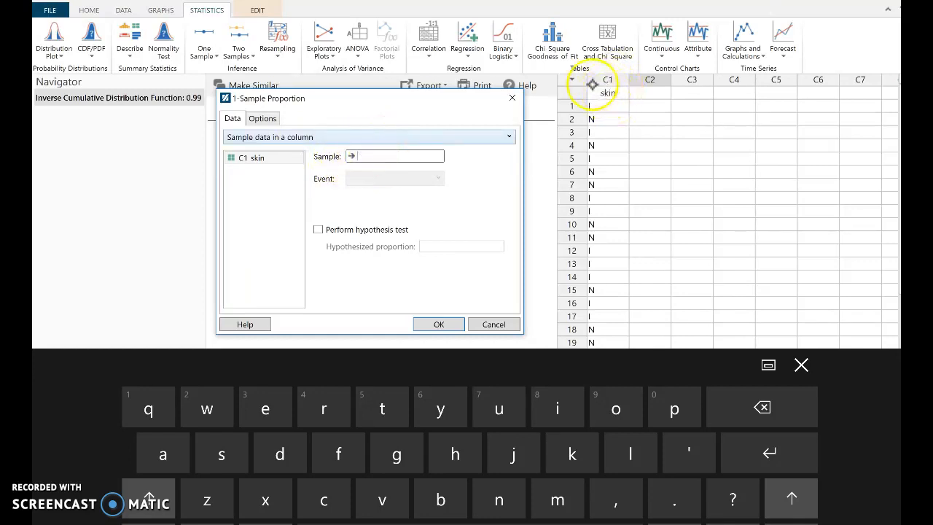
- Use skin as the sample with event I, and enable the hypothesis test with a hypothesized proportion of .5
double_click(250, 157)
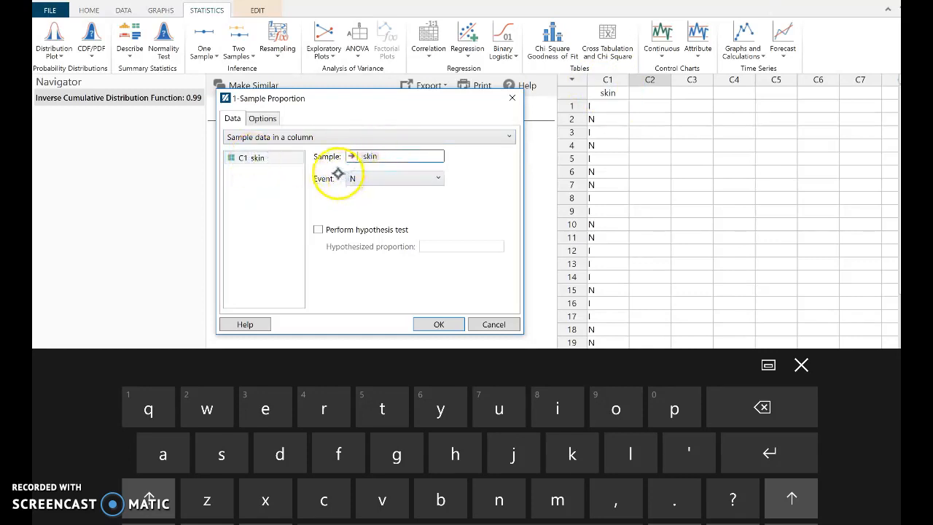
click(389, 179)
click(368, 192)
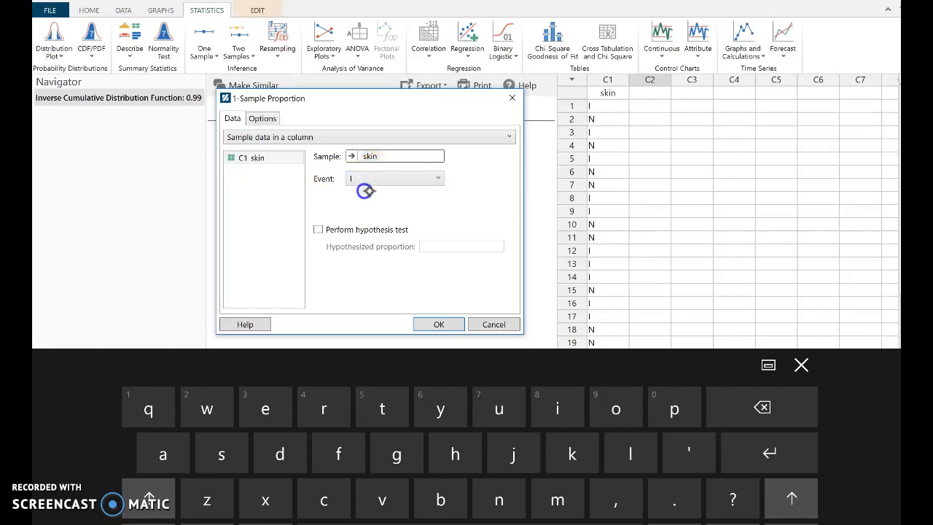
click(317, 228)
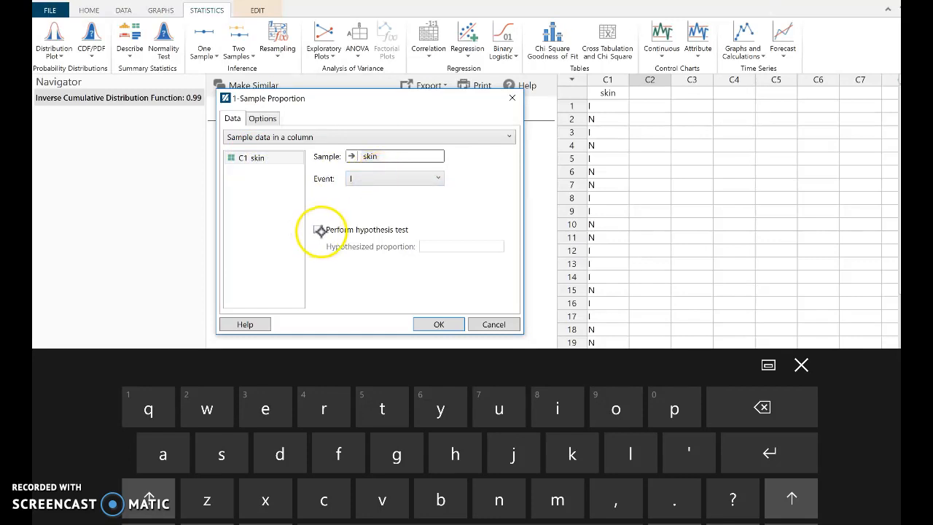
click(446, 245)
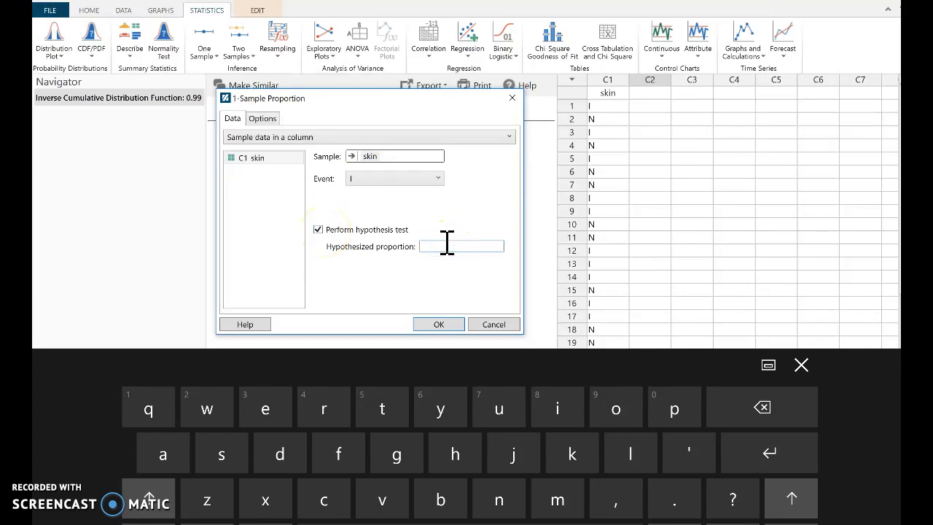
text(.)
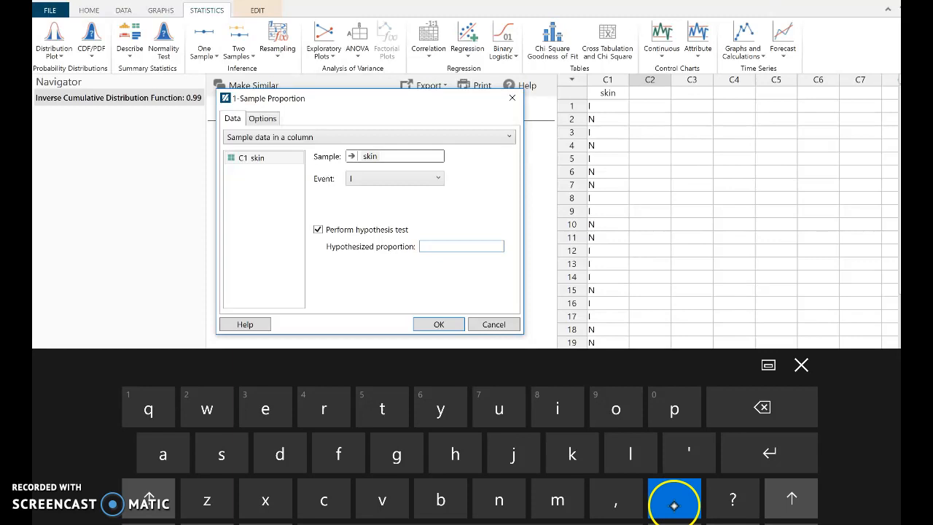
text(5)
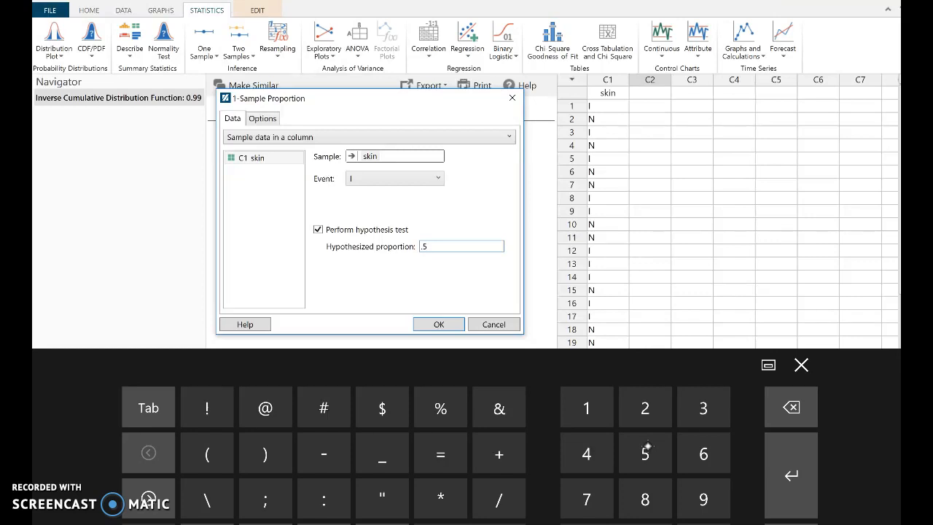
- Run the test with alternative Proportion > hypothesized value, confidence level 99 and the Normal approximation method
click(263, 118)
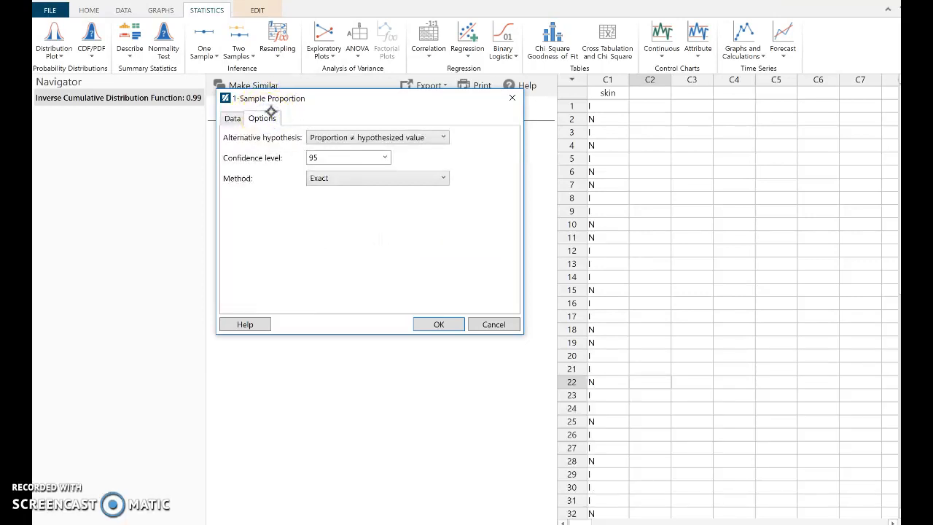
click(430, 138)
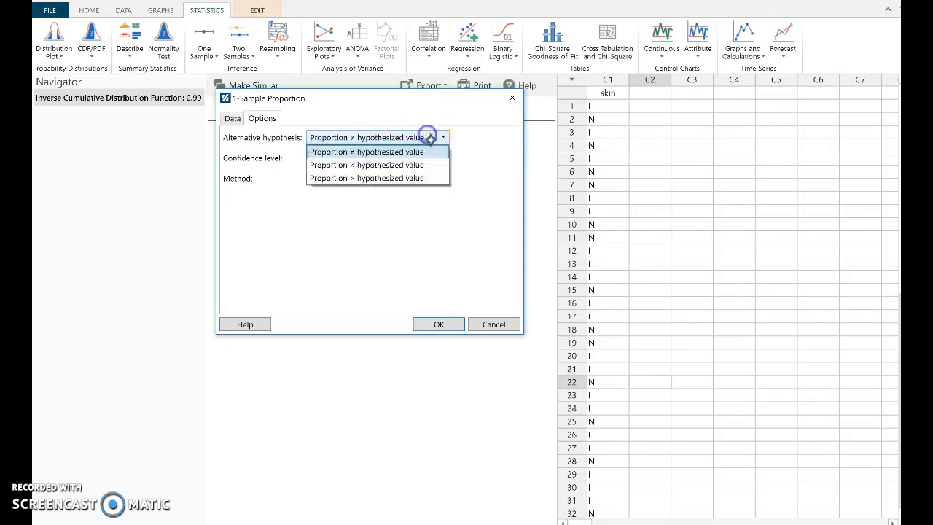
click(387, 177)
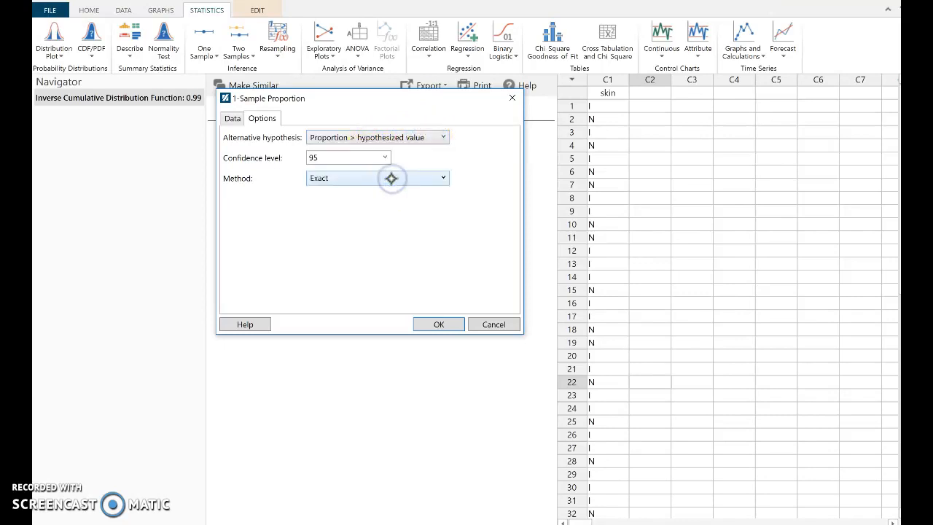
click(385, 157)
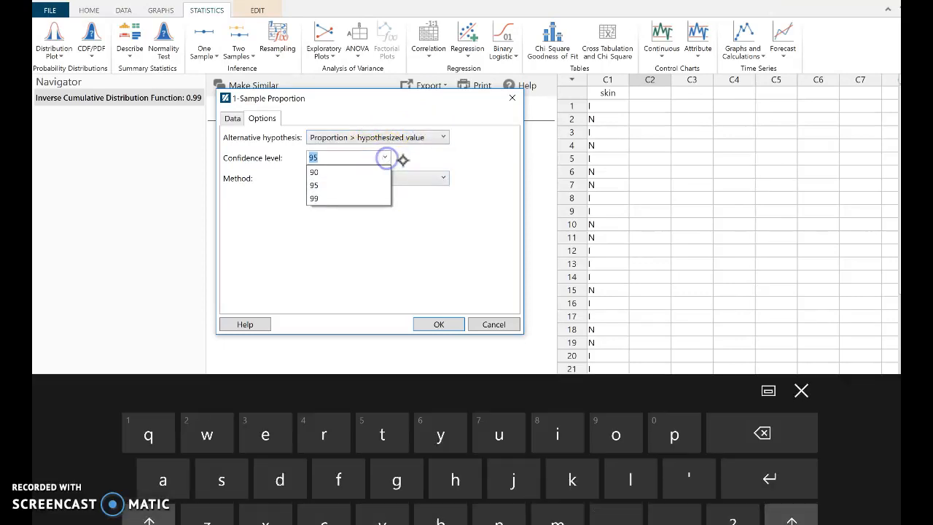
click(347, 198)
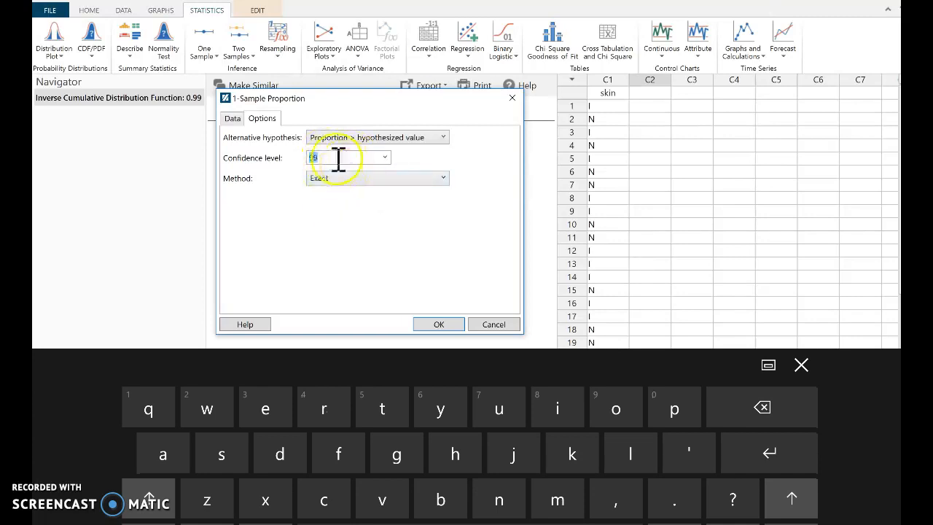
click(441, 178)
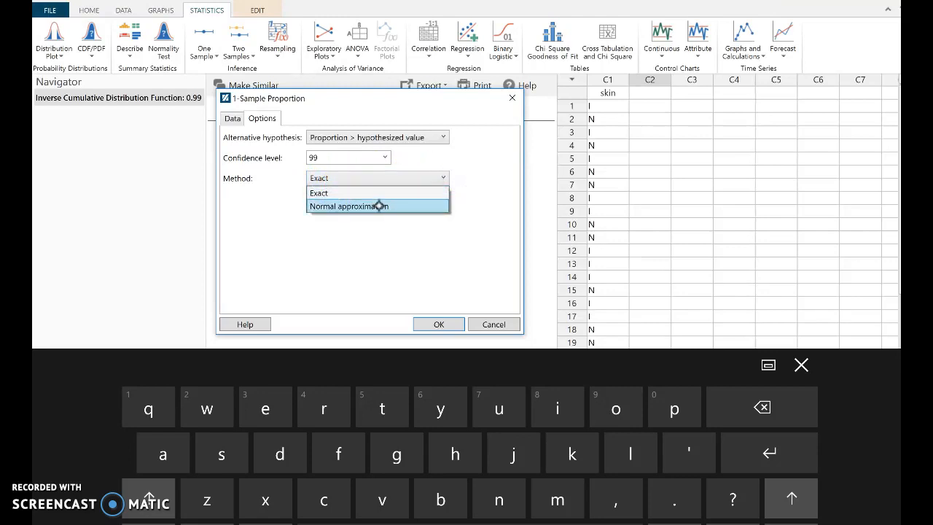
click(379, 206)
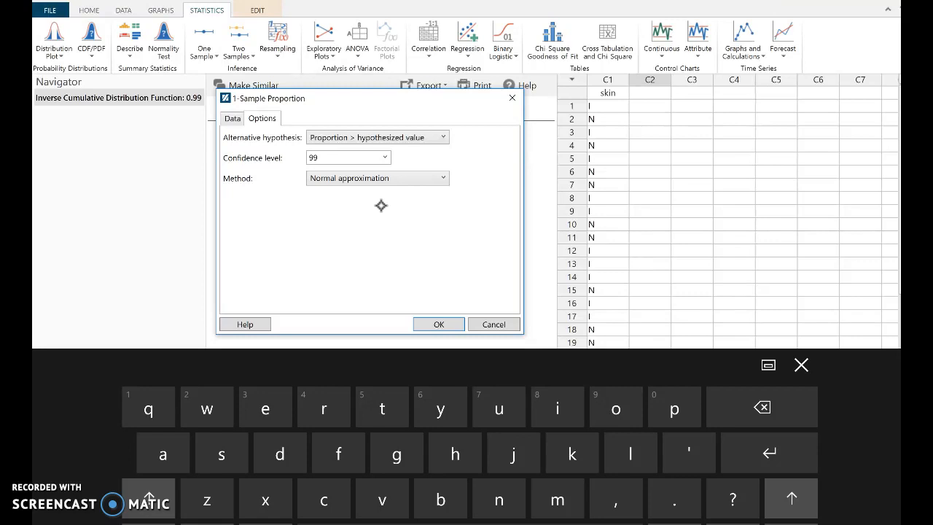
click(232, 118)
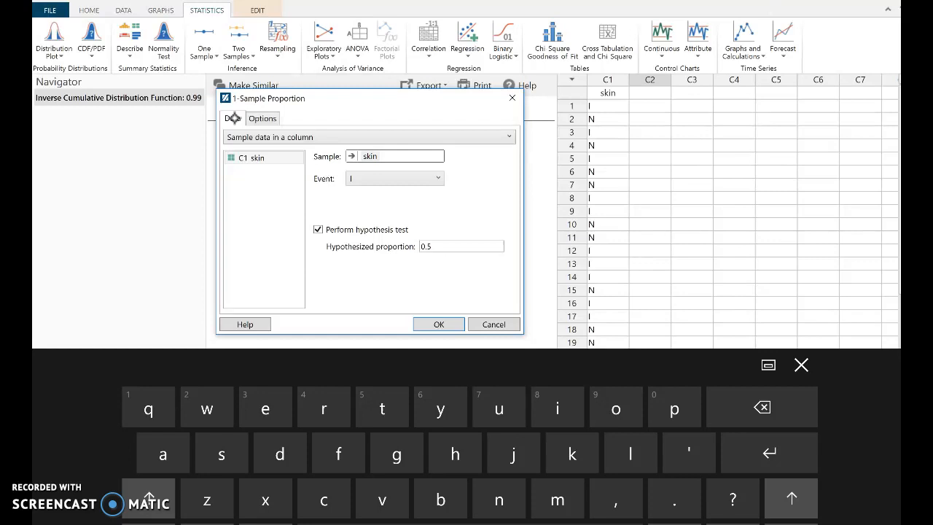
click(438, 324)
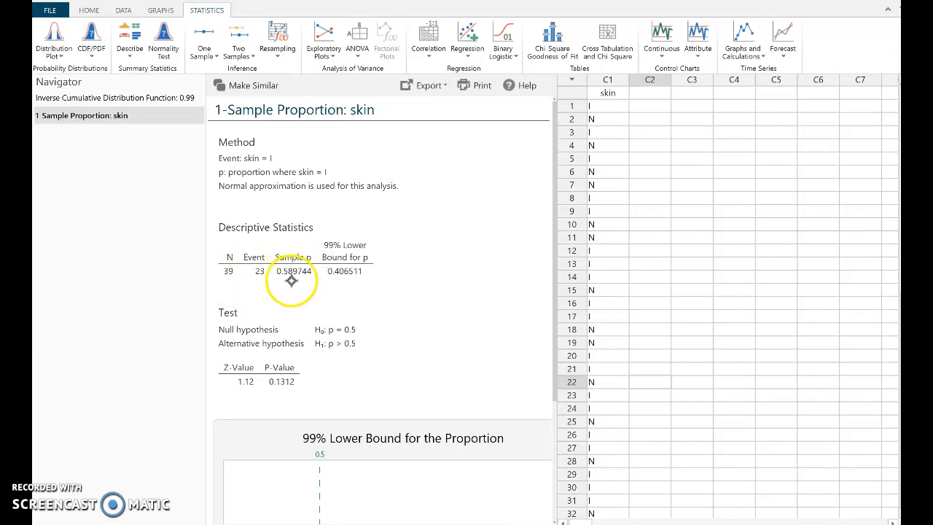
- Switch to the OneNote worksheet, write 1.12 as the test statistic and mark its place on the curve's axis between 0 and 2.33
key(alt+Tab)
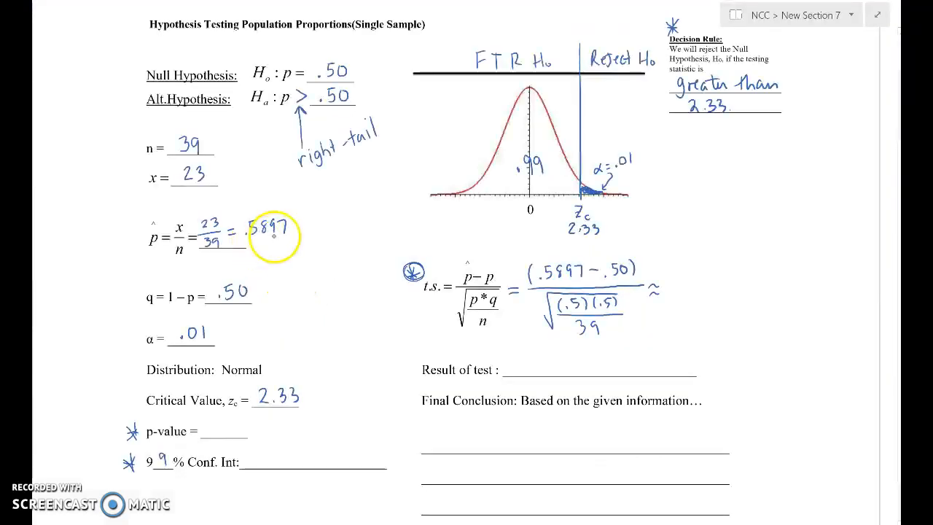
key(alt+Tab)
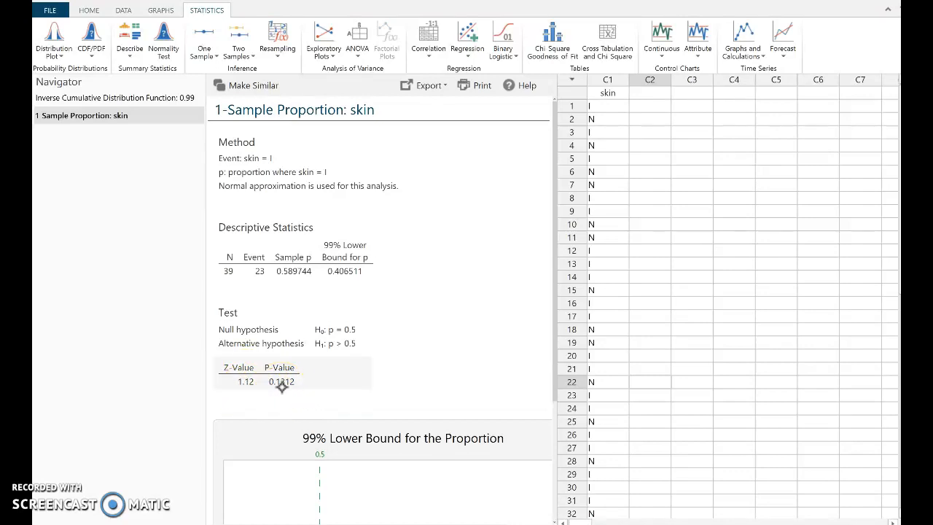
click(479, 479)
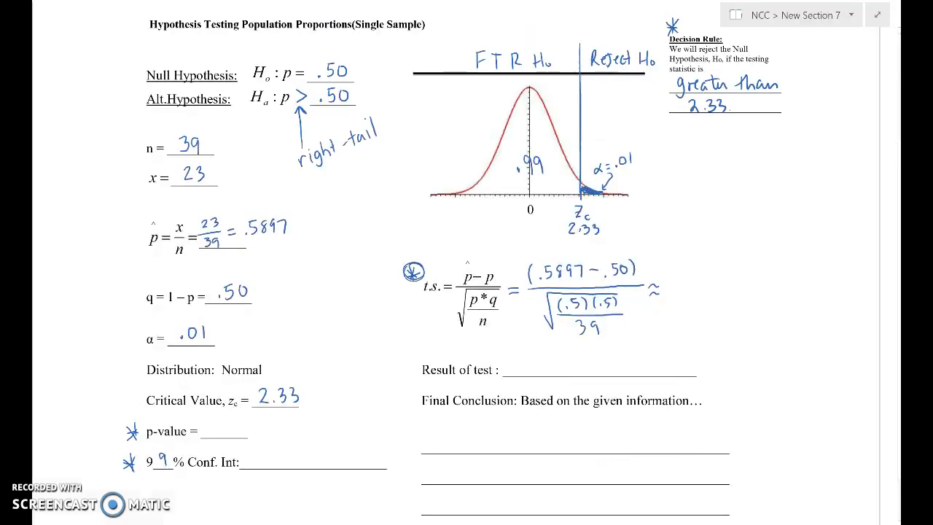
mouse_move(668, 278)
mouse_down()
mouse_move(667, 298)
mouse_move(702, 296)
mouse_move(675, 258)
mouse_move(560, 247)
mouse_move(554, 195)
mouse_up()
click(678, 294)
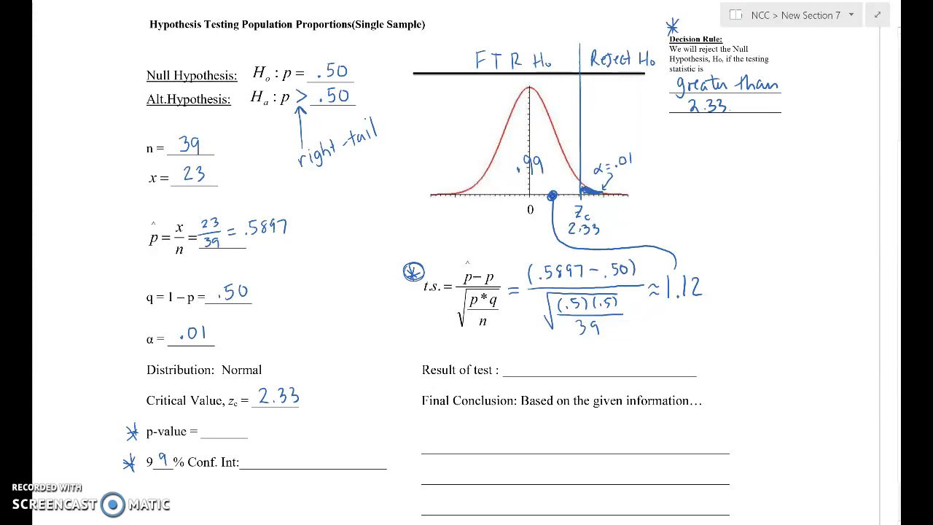
- Handwrite "FTR H₀" on the Result of test line
mouse_move(518, 356)
mouse_down()
mouse_move(517, 371)
mouse_move(526, 355)
mouse_move(532, 370)
mouse_move(530, 356)
mouse_move(539, 356)
mouse_up()
click(535, 357)
drag(544, 356, 543, 371)
drag(543, 356, 554, 369)
mouse_move(570, 354)
mouse_down()
mouse_move(569, 370)
mouse_move(580, 362)
mouse_up()
mouse_move(580, 355)
mouse_down()
mouse_move(580, 370)
mouse_move(588, 363)
mouse_up()
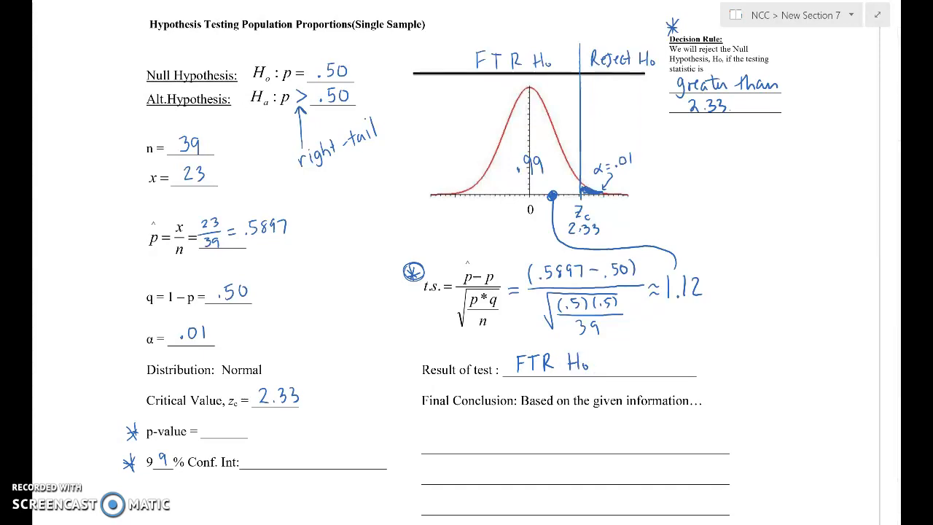
- Check the p-value in Minitab Express and handwrite ".1312 > α = .01, ∴ FTR H₀" on the worksheet's p-value line
key(alt+Tab)
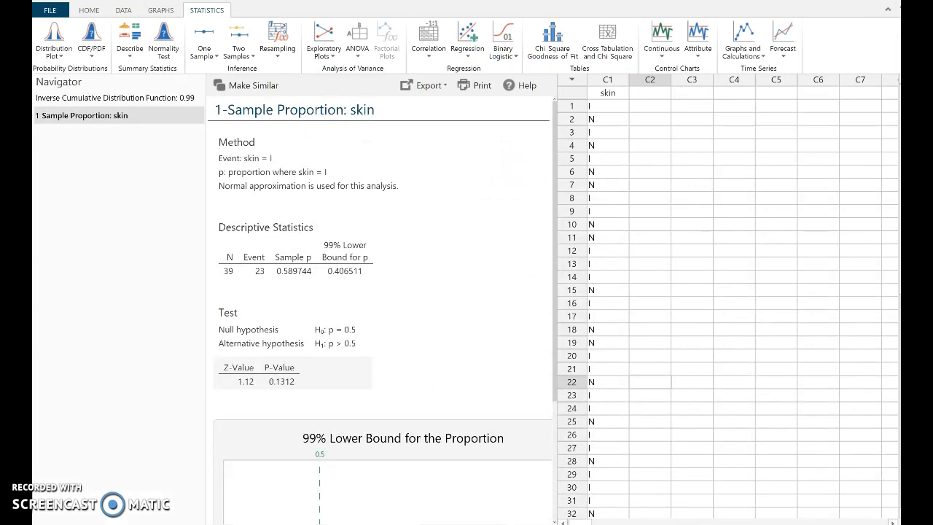
key(alt+Tab)
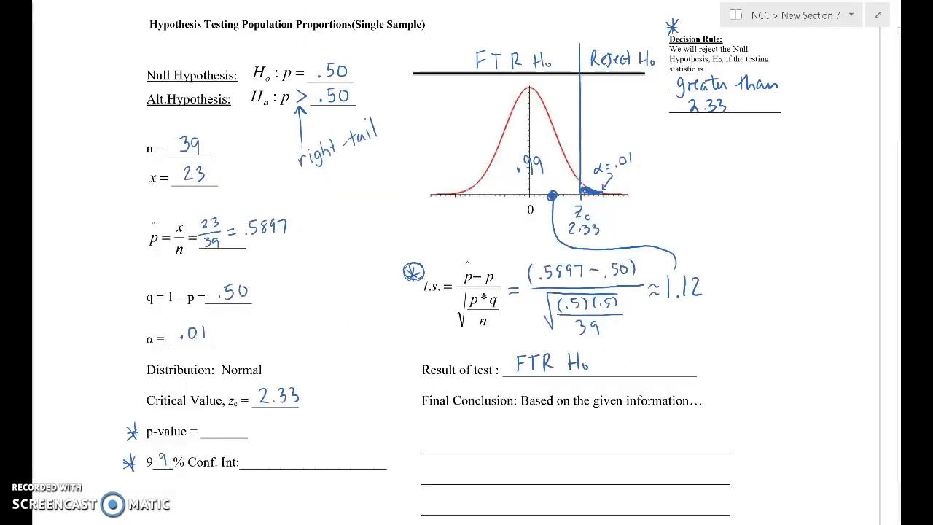
click(207, 431)
drag(211, 420, 211, 432)
mouse_move(215, 423)
mouse_down()
mouse_move(245, 435)
mouse_move(288, 421)
mouse_move(307, 428)
mouse_move(304, 436)
mouse_move(338, 416)
mouse_up()
click(284, 428)
click(320, 419)
click(316, 428)
click(322, 427)
drag(331, 421, 346, 415)
mouse_move(349, 416)
mouse_down()
mouse_move(349, 426)
mouse_move(366, 424)
mouse_up()
drag(365, 420, 373, 425)
drag(378, 419, 377, 421)
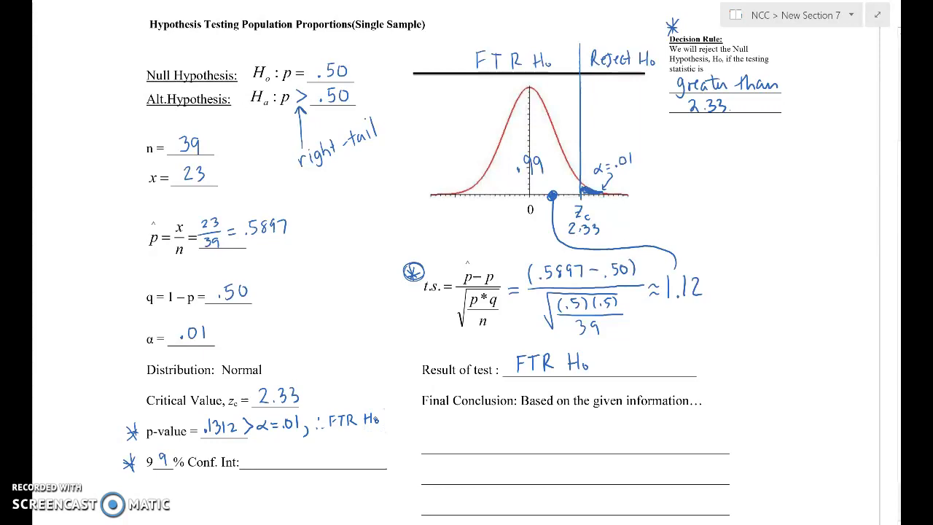
- Write "(FTR)" beside the null hypothesis and "(Reject)" beside the alternative hypothesis
mouse_move(358, 62)
mouse_down()
mouse_move(355, 80)
mouse_move(371, 64)
mouse_up()
mouse_move(363, 71)
mouse_down()
mouse_move(382, 65)
mouse_move(376, 80)
mouse_move(384, 80)
mouse_up()
mouse_move(384, 67)
mouse_down()
mouse_move(400, 78)
mouse_move(364, 105)
mouse_move(376, 103)
mouse_up()
mouse_move(378, 98)
mouse_down()
mouse_move(405, 99)
mouse_move(422, 84)
mouse_move(424, 102)
mouse_up()
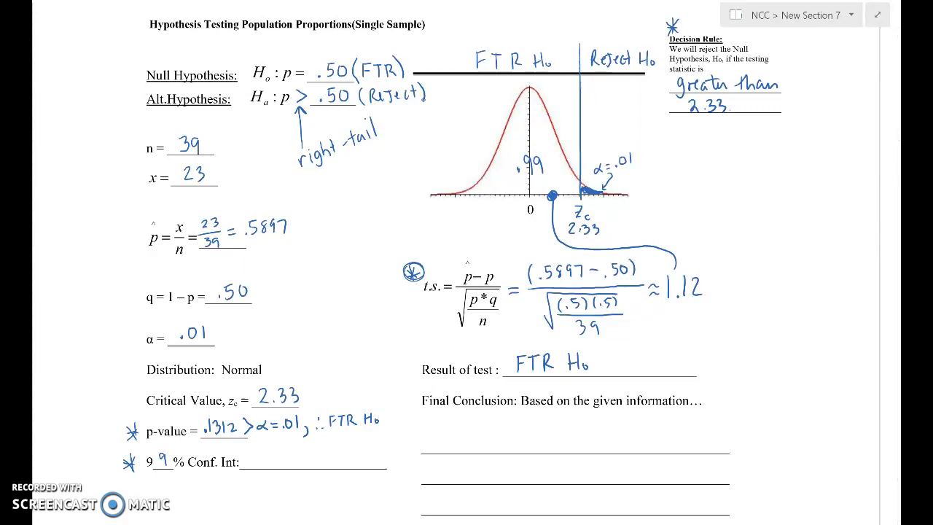
- Write the final conclusion: "The pop prop. is not signif greater than half, and the cream isn't showing a signif improv."
mouse_move(443, 430)
mouse_down()
mouse_move(439, 437)
mouse_move(466, 441)
mouse_move(659, 434)
mouse_move(631, 451)
mouse_move(742, 446)
mouse_move(750, 433)
mouse_up()
click(581, 438)
click(701, 436)
mouse_move(450, 467)
mouse_down()
mouse_move(632, 477)
mouse_move(715, 466)
mouse_move(761, 478)
mouse_up()
mouse_move(430, 501)
mouse_down()
mouse_move(474, 509)
mouse_move(519, 496)
mouse_move(526, 510)
mouse_move(558, 490)
mouse_move(592, 505)
mouse_move(625, 497)
mouse_move(641, 510)
mouse_move(702, 499)
mouse_move(729, 506)
mouse_move(752, 487)
mouse_move(830, 501)
mouse_up()
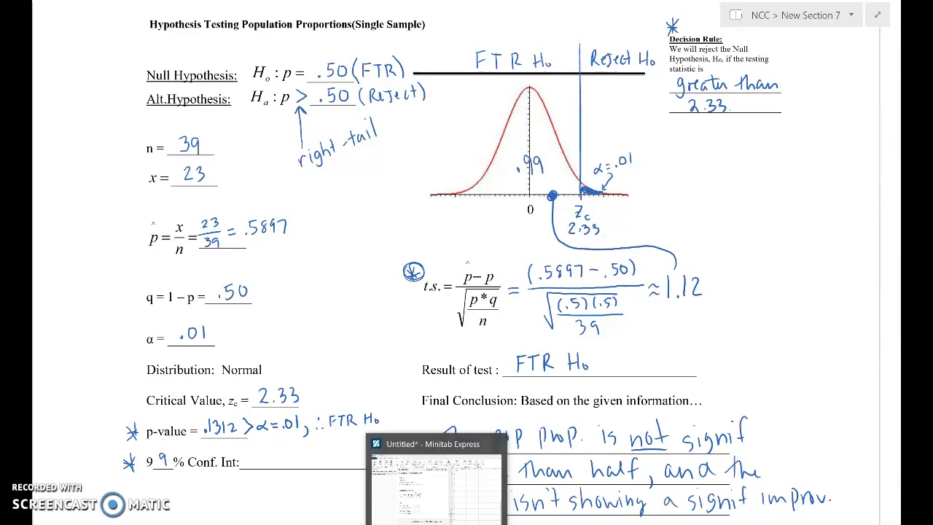
- Check the 99% lower bound in Minitab Express and write (.406, ∞) as the worksheet's 99% confidence interval
click(437, 523)
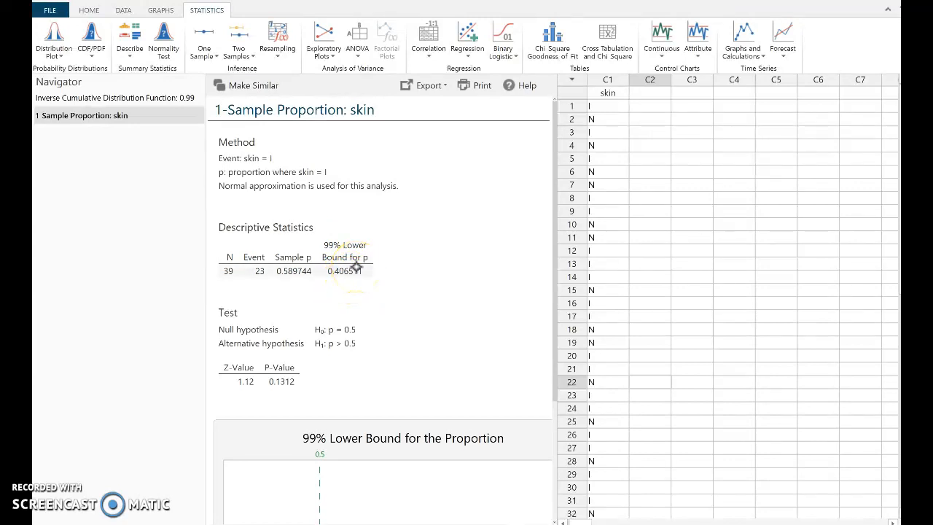
click(469, 524)
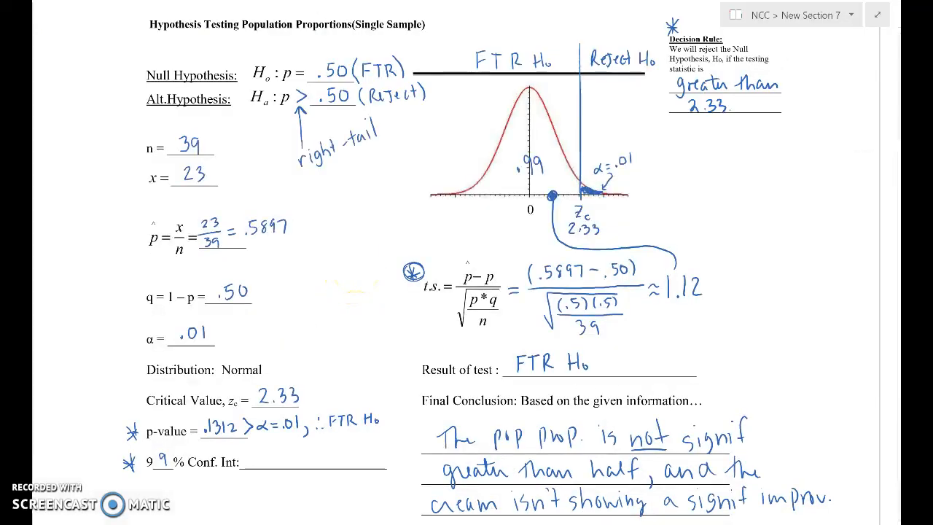
mouse_move(264, 450)
mouse_down()
mouse_move(258, 474)
mouse_move(300, 452)
mouse_move(321, 477)
mouse_move(340, 451)
mouse_move(367, 456)
mouse_move(365, 467)
mouse_up()
click(271, 466)
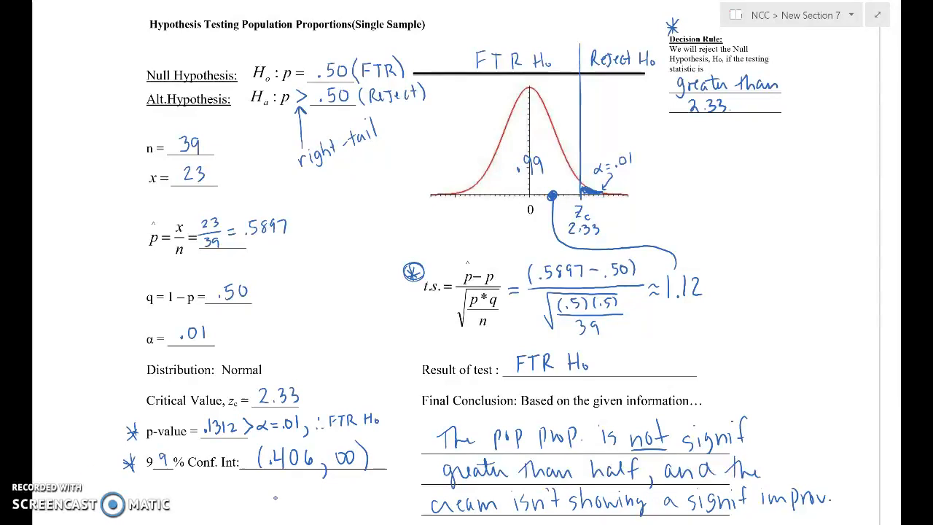
- Below the confidence interval, write "* Note H₀: p = .50 lies inside" with an arrow pointing up to the interval
drag(75, 484, 81, 494)
drag(91, 497, 101, 482)
drag(107, 489, 108, 489)
mouse_move(117, 479)
mouse_down()
mouse_move(119, 496)
mouse_move(130, 496)
mouse_move(122, 484)
mouse_move(150, 485)
mouse_move(150, 495)
mouse_up()
mouse_move(158, 479)
mouse_down()
mouse_move(158, 495)
mouse_move(166, 488)
mouse_move(180, 498)
mouse_up()
click(171, 491)
drag(180, 483, 196, 482)
drag(190, 488, 216, 481)
click(206, 488)
drag(220, 481, 237, 488)
click(243, 479)
mouse_move(243, 482)
mouse_down()
mouse_move(336, 500)
mouse_move(339, 480)
mouse_up()
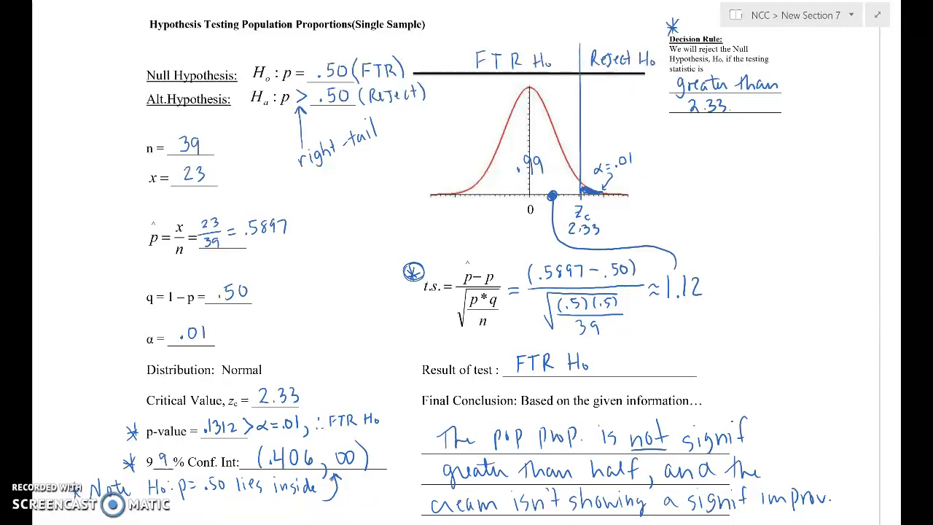
- Check the MathXL exercise's hypothesis and rejection region questions, and circle the shaded right-tail region with its critical value on the OneNote worksheet's bell curve
key(alt+Tab)
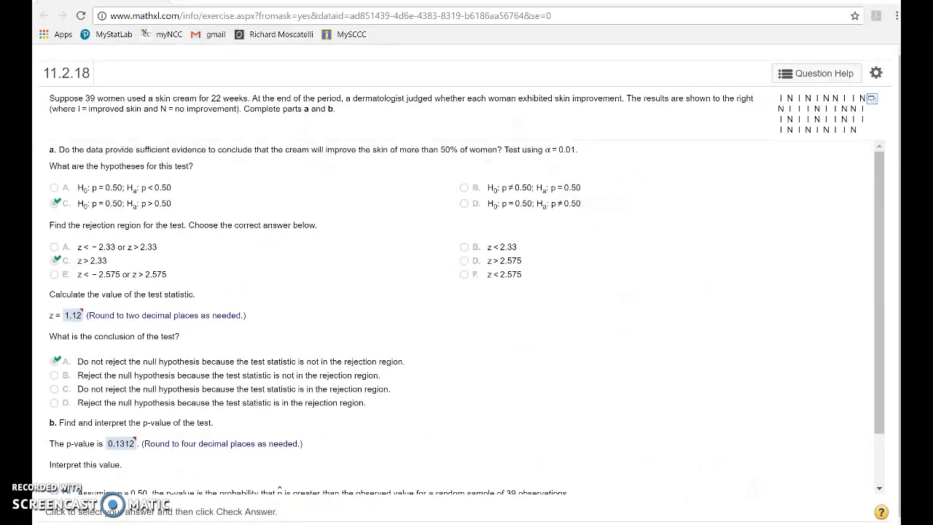
click(468, 524)
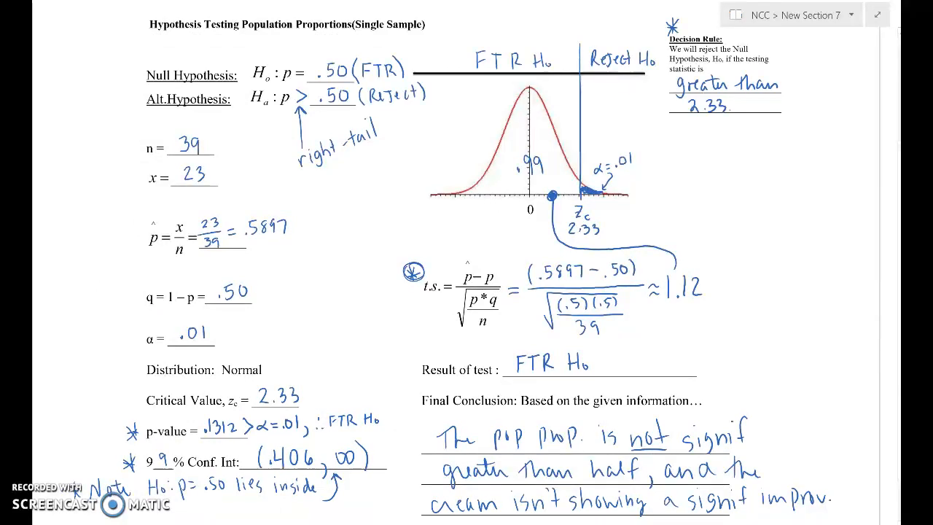
key(alt+Tab)
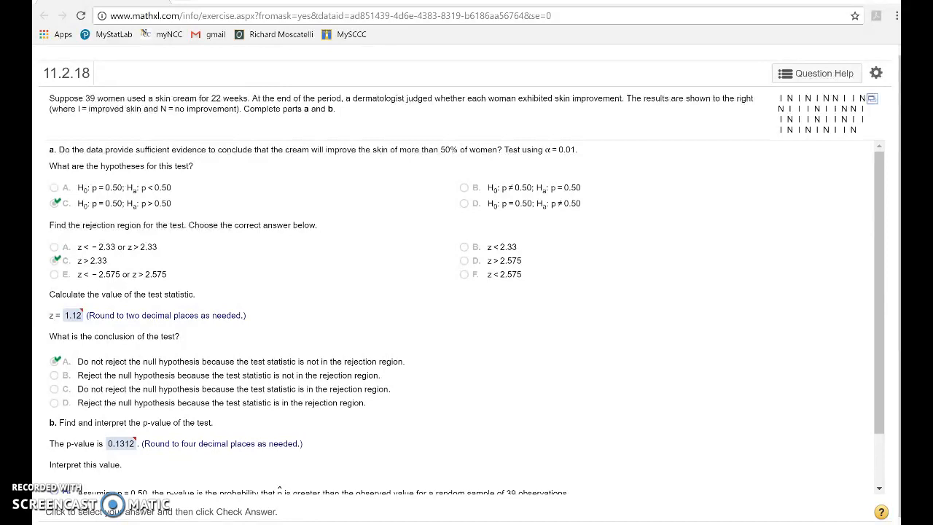
click(469, 523)
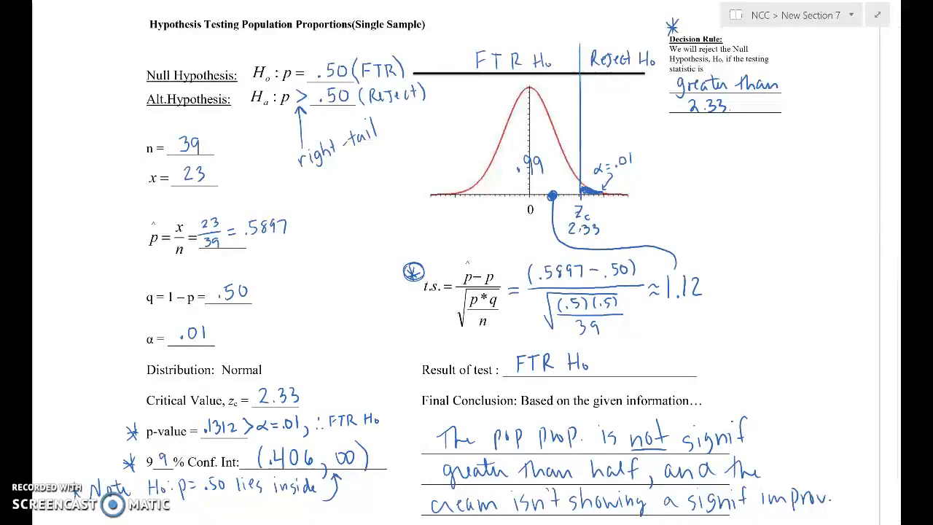
mouse_move(659, 143)
mouse_down()
mouse_move(619, 133)
mouse_move(560, 184)
mouse_move(594, 244)
mouse_move(654, 207)
mouse_move(656, 139)
mouse_up()
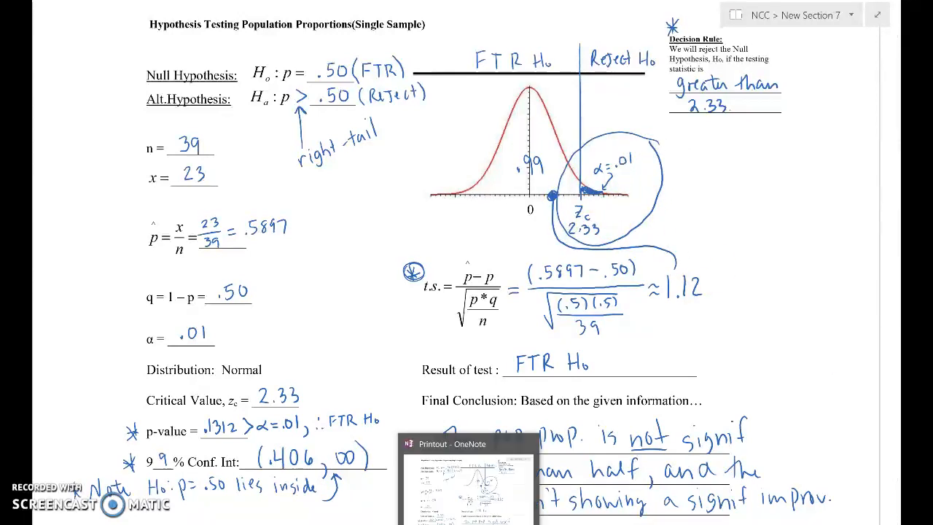
- Review the MathXL exercise's test statistic, conclusion and p-value questions, and draw an arrow pointing at the 1.12 test statistic on the OneNote worksheet
click(448, 523)
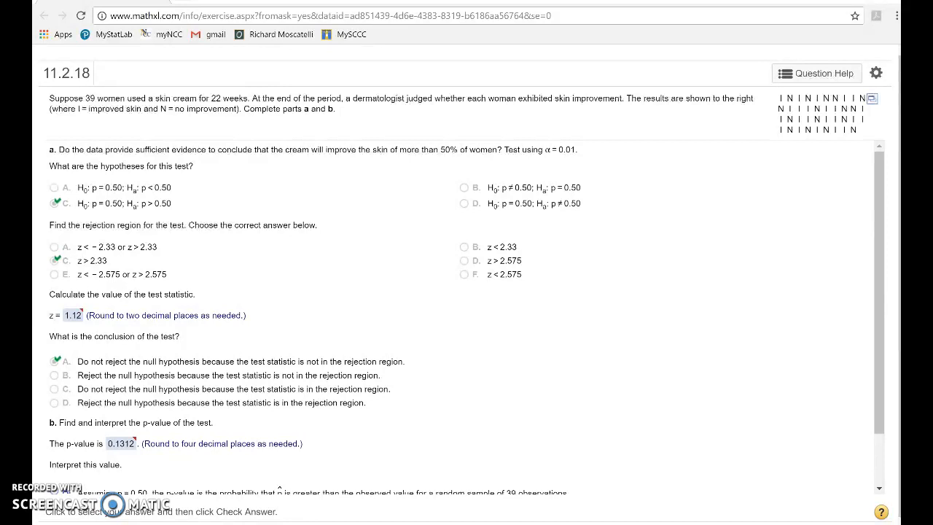
scroll(574, 354, down, 2)
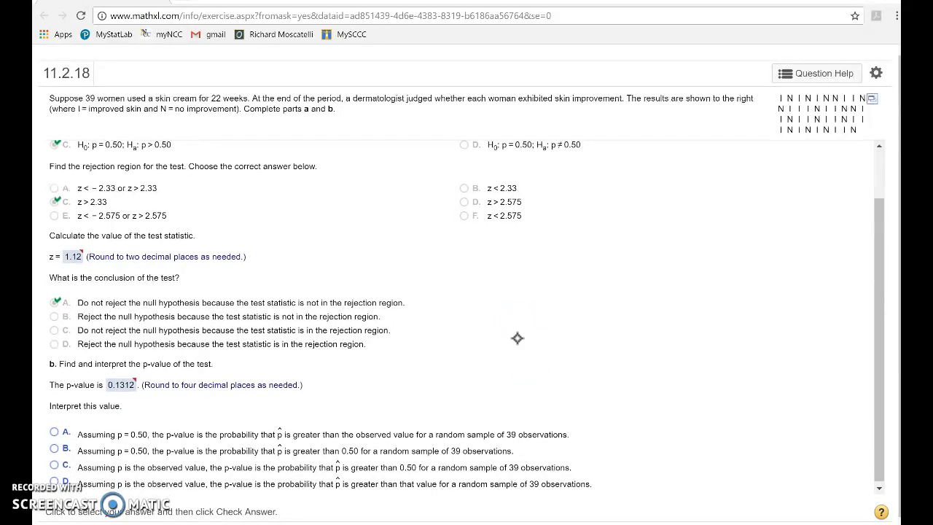
scroll(624, 306, up, 1)
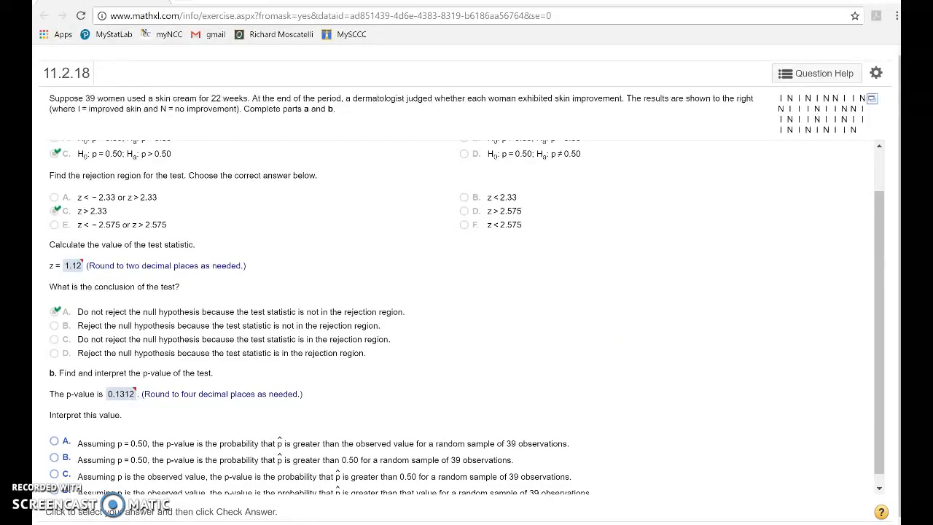
scroll(427, 365, up, 1)
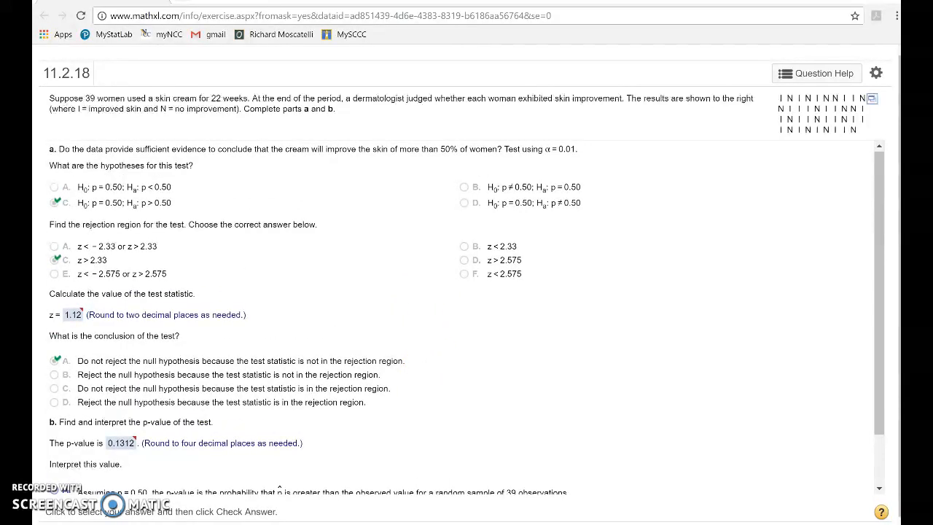
key(alt+Tab)
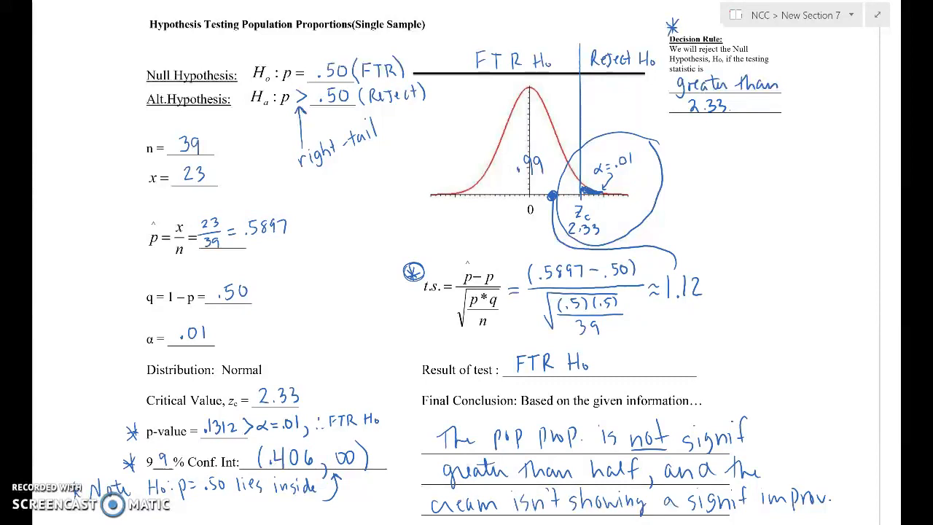
mouse_move(786, 275)
mouse_down()
mouse_move(718, 285)
mouse_move(731, 299)
mouse_up()
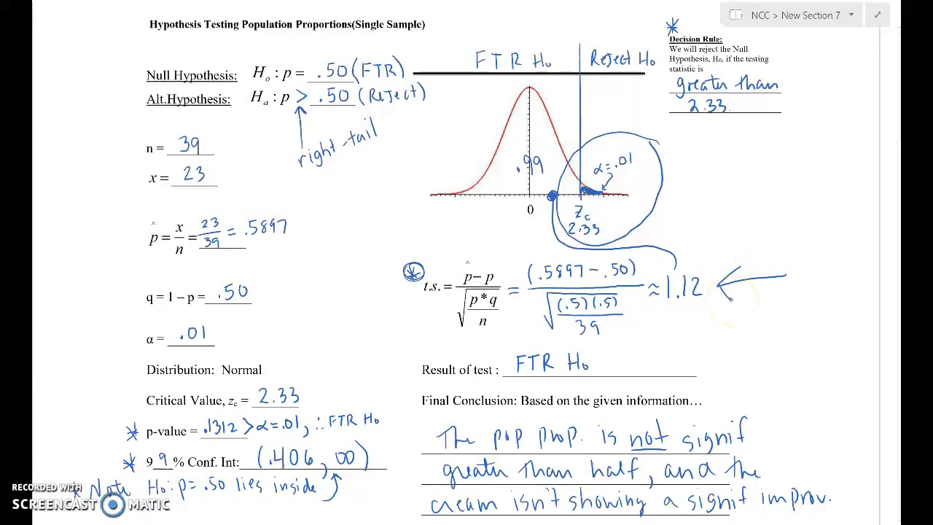